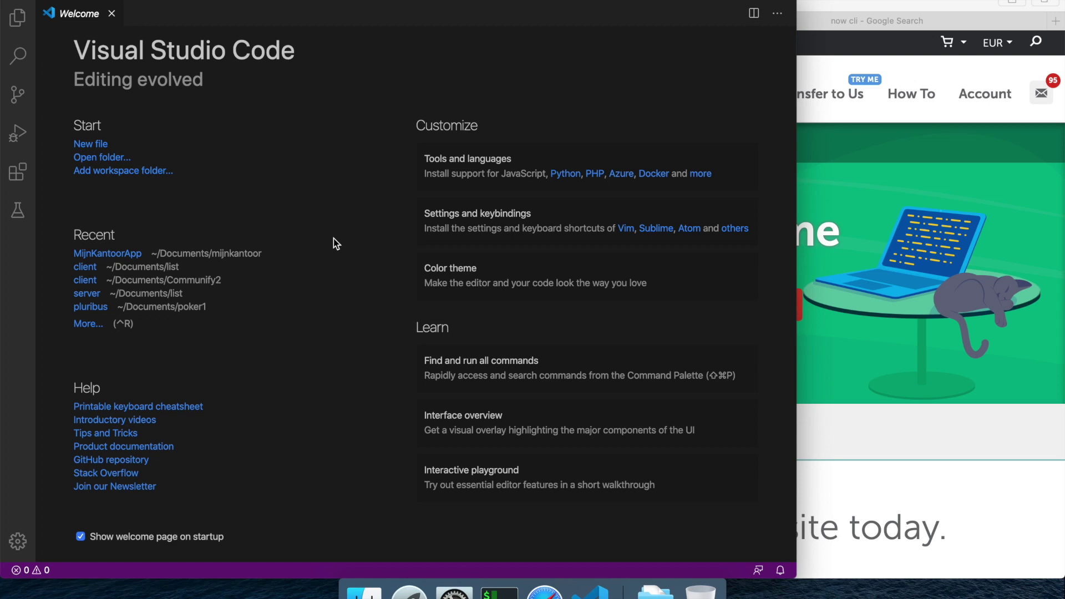
Step: Open the integrated terminal and change into the Documents folder
key("ctrl+grave")
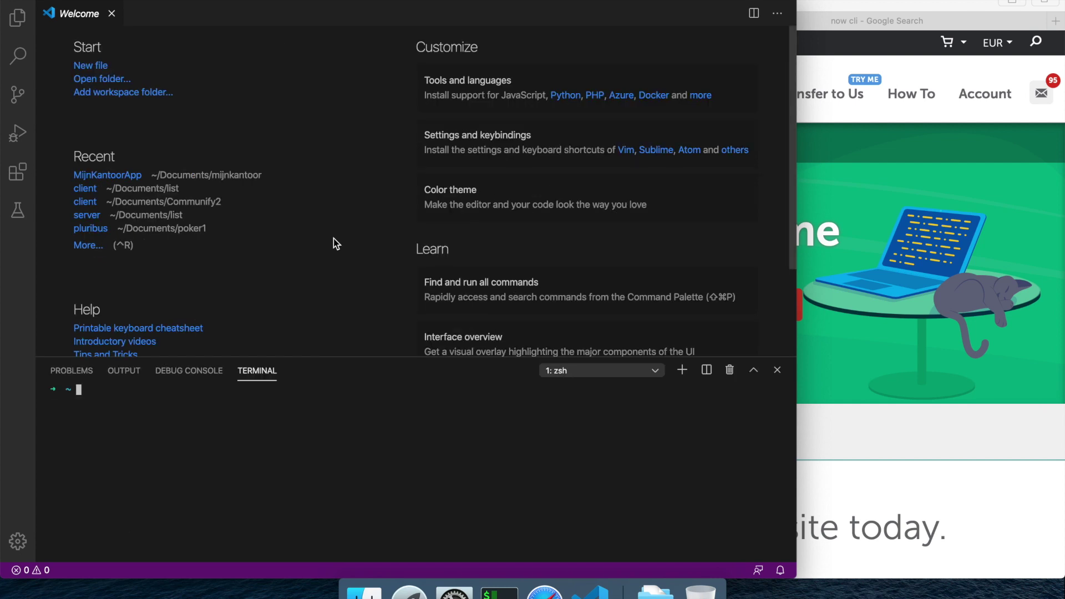
type("cd")
key("BackSpace")
key("BackSpace")
type("cd docu")
key("Tab")
key("Return")
type("exp")
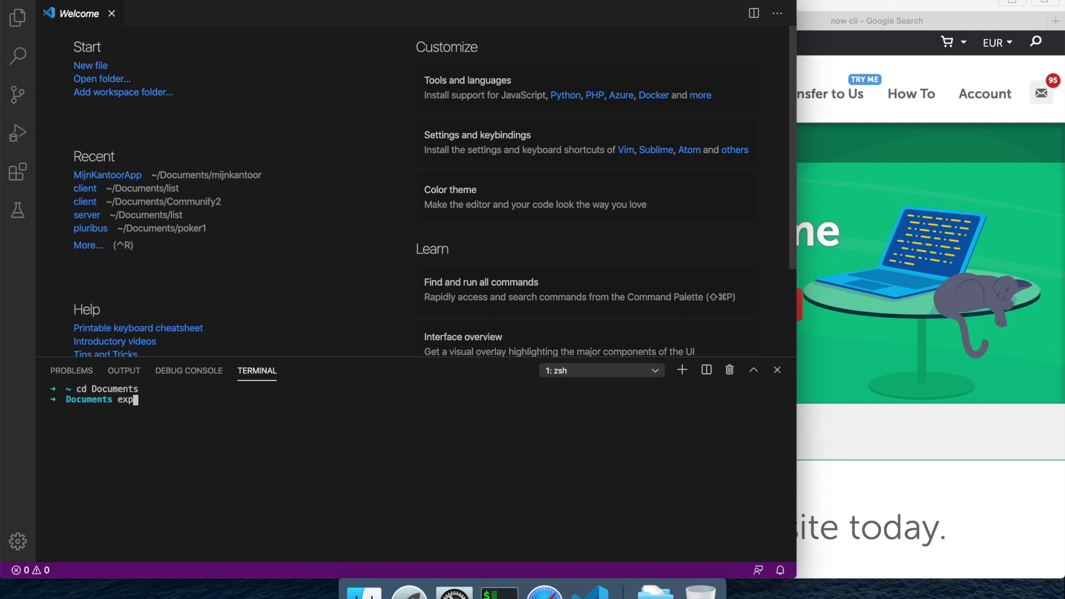
type("o init")
Step: Run expo init with the blank TypeScript template named vercelnow, and open the zeit/now GitHub repo
key("Return")
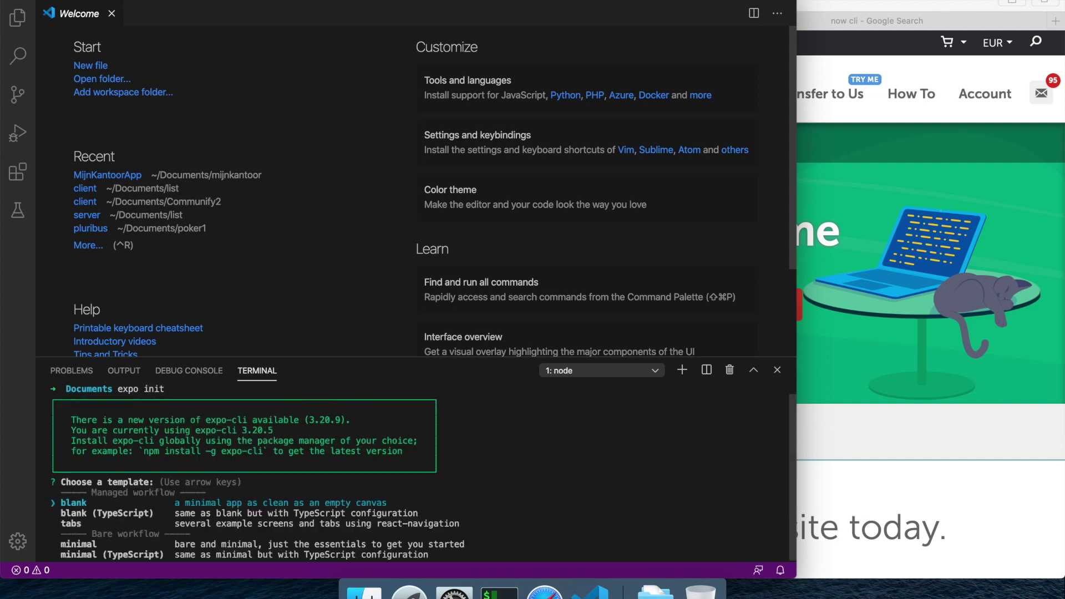
key("Down")
key("Return")
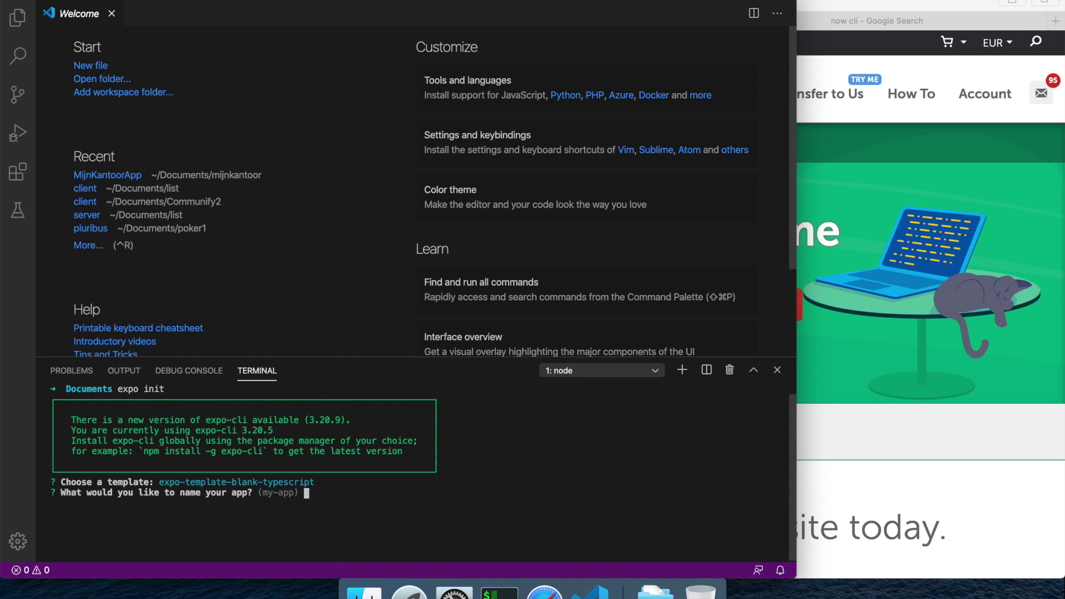
type("expo")
key("BackSpace")
key("BackSpace")
key("BackSpace")
type("vercelnow")
key("Return")
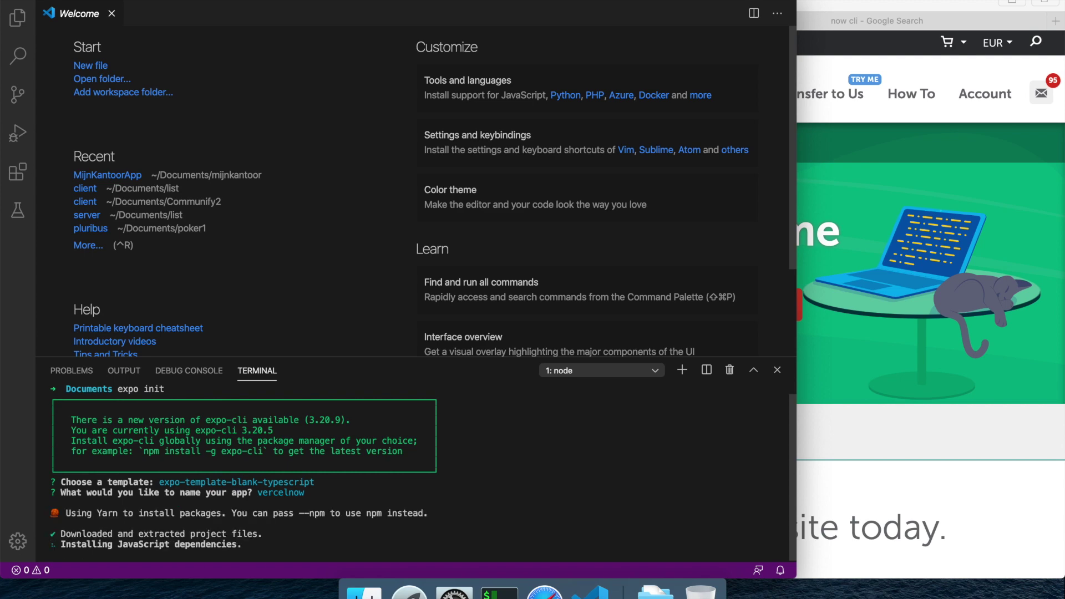
key("super+Tab")
left_click(253, 186)
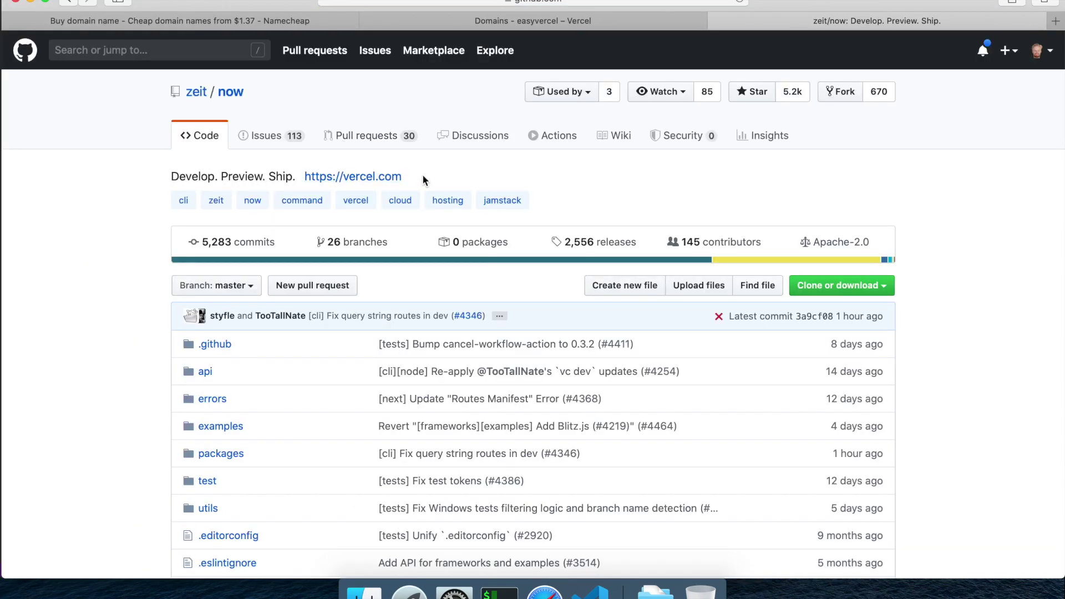
scroll(422, 174, "down", 1)
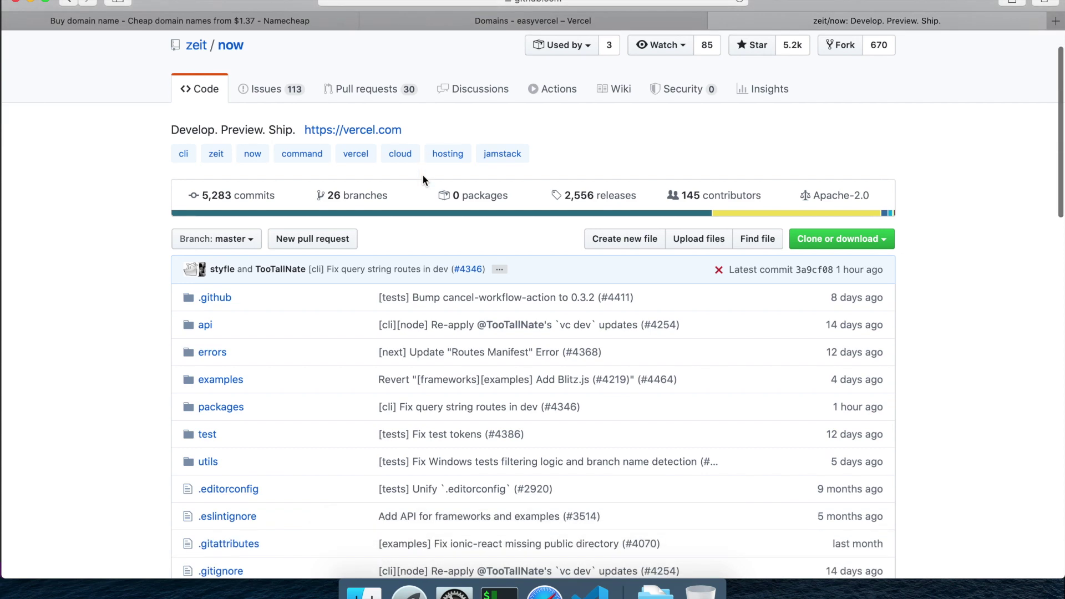
scroll(422, 174, "down", 5)
scroll(421, 174, "down", 5)
scroll(422, 174, "down", 3)
scroll(421, 173, "down", 1)
Step: Return to VS Code after reading the zeit/now README
key("super+Tab")
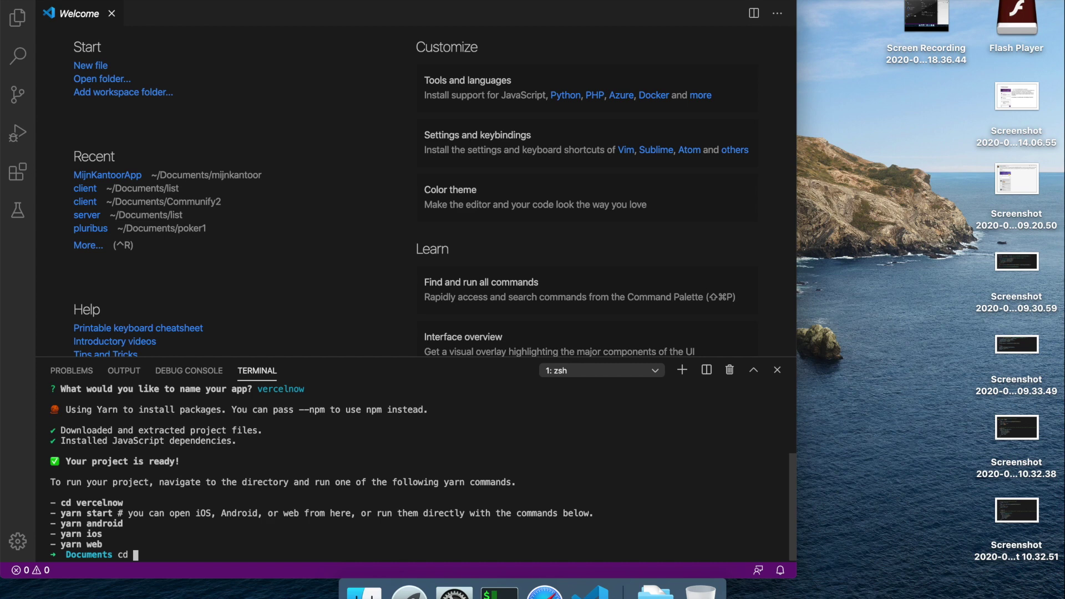
Step: Open the Documents/vercelnow project folder in VS Code
key("super+o")
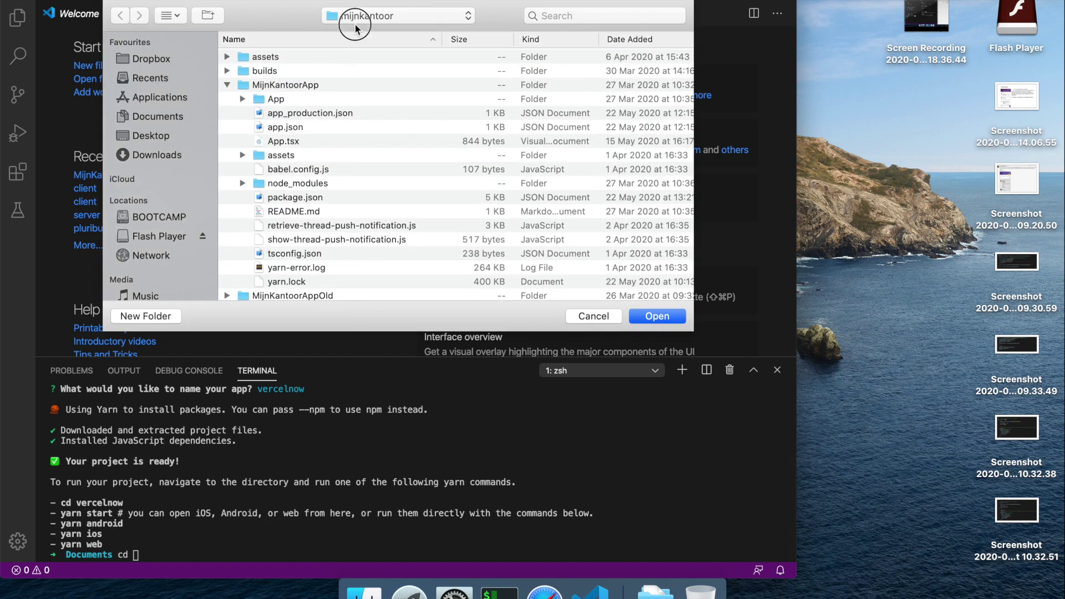
left_click(357, 27)
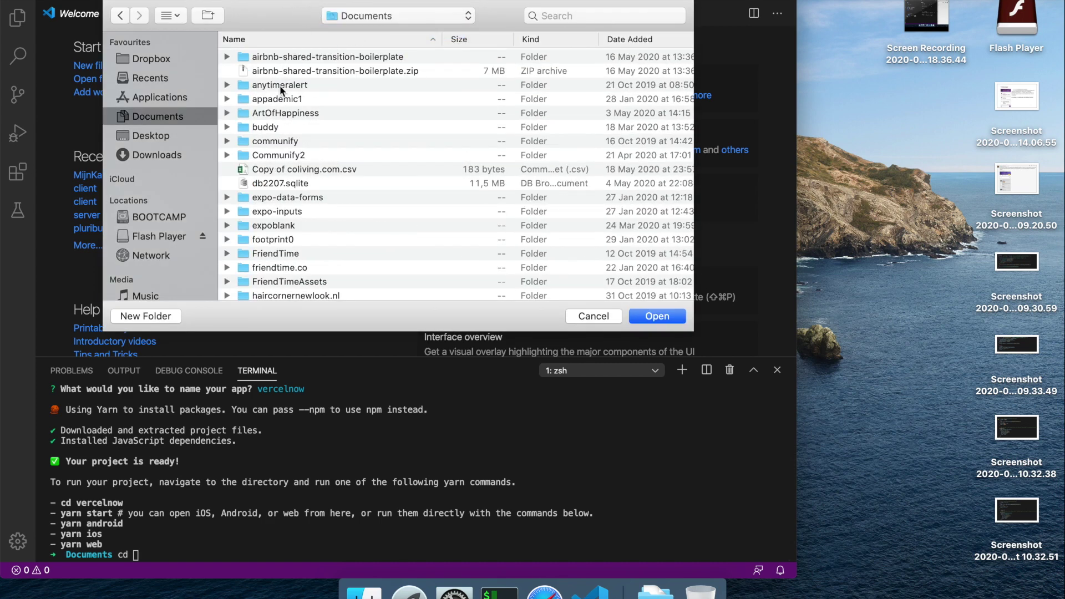
type("v")
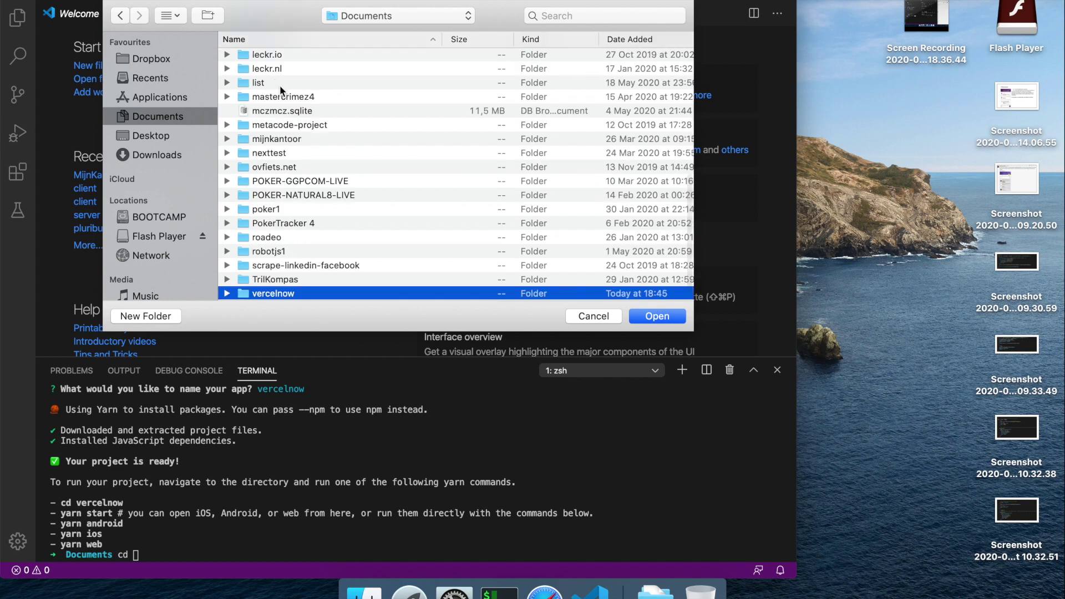
left_click(643, 315)
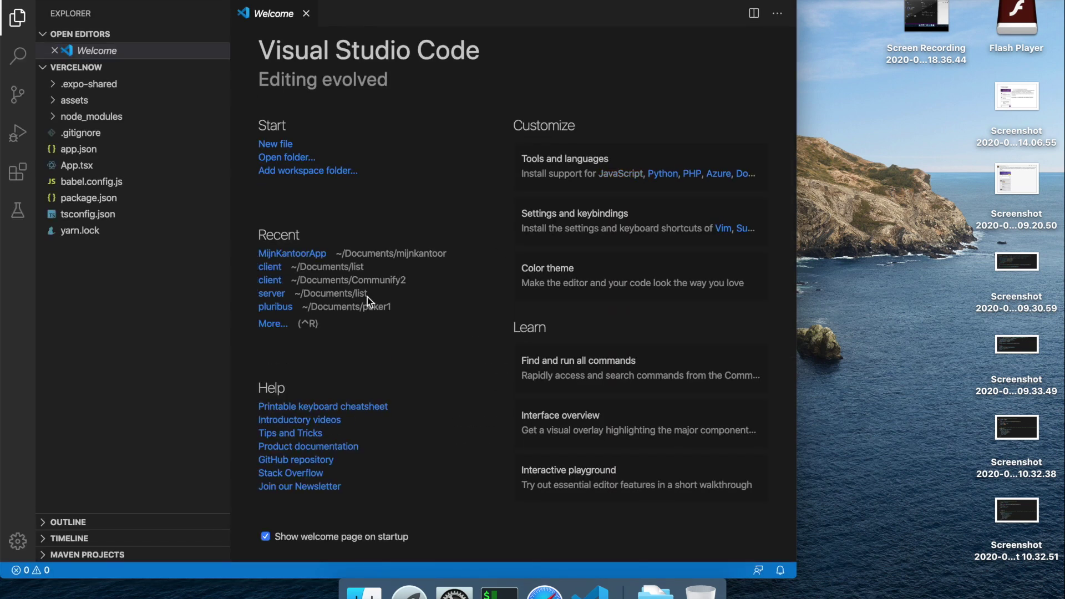
Step: Open a terminal, go full screen, close Welcome and open App.tsx
key("ctrl+grave")
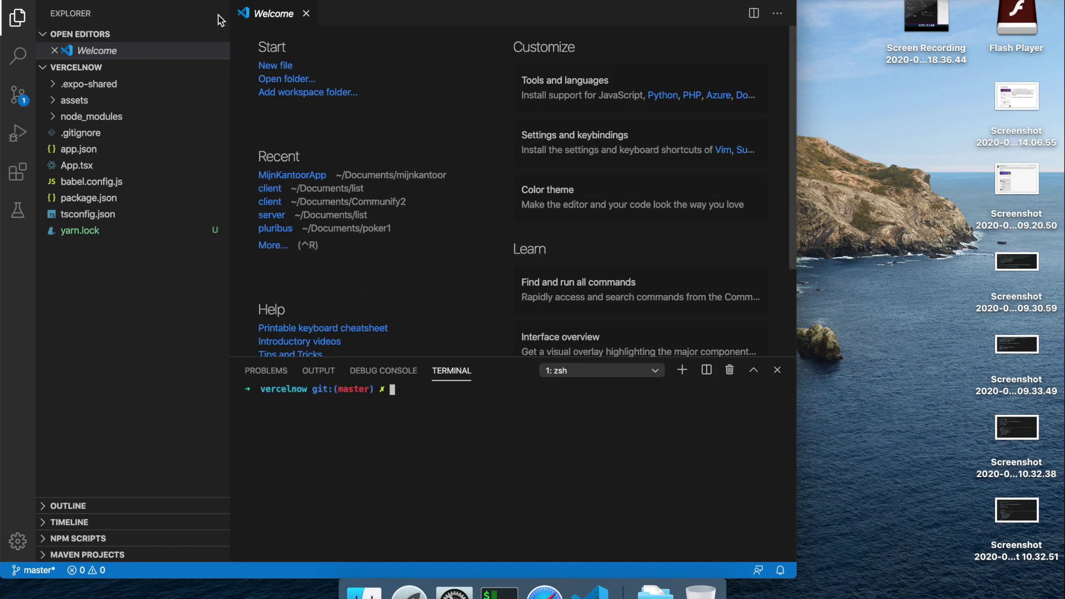
key("ctrl+super+f")
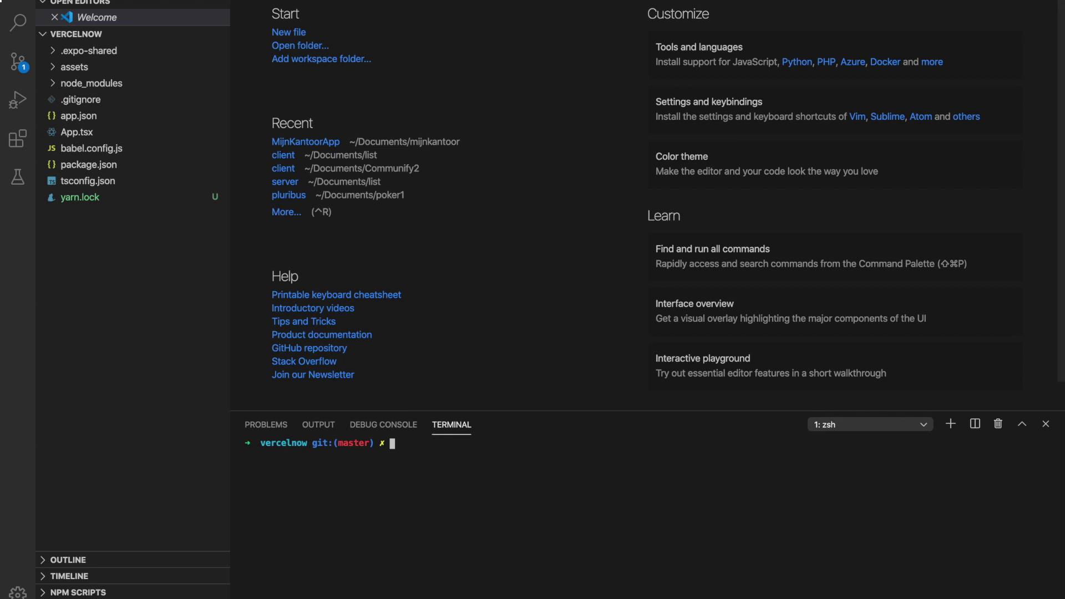
key("super+w")
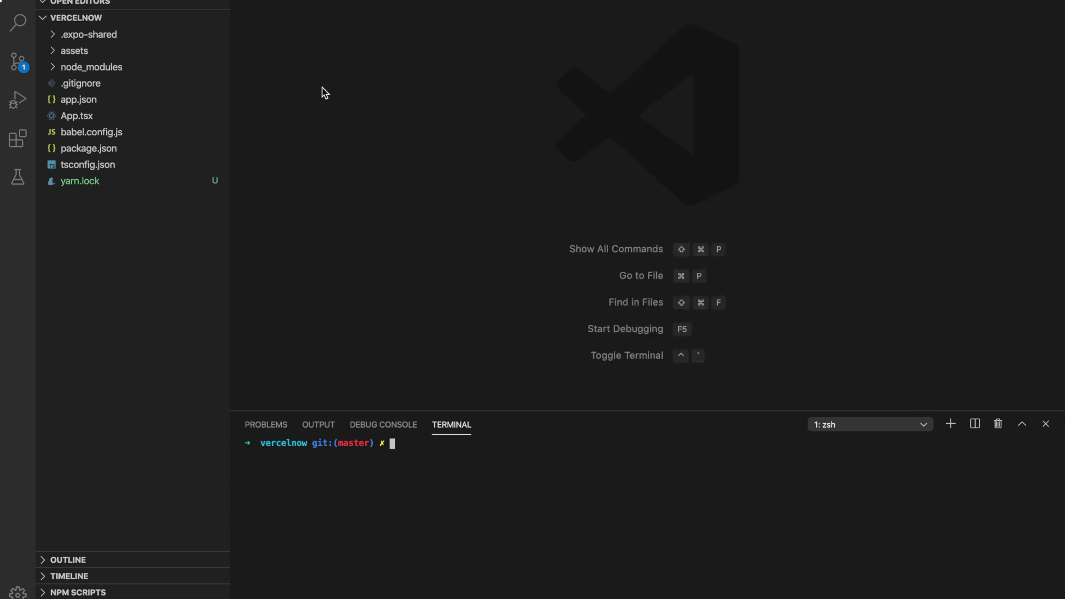
left_click(76, 115)
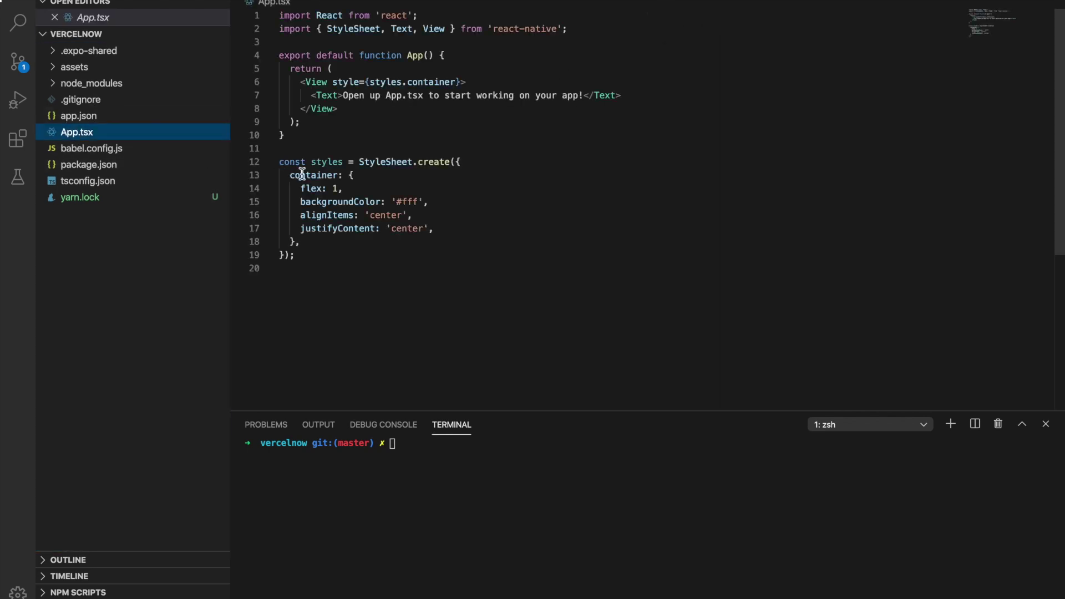
Step: Change the line 7 Text to 'Hello world!' and save App.tsx
left_click_drag(343, 109, 563, 109)
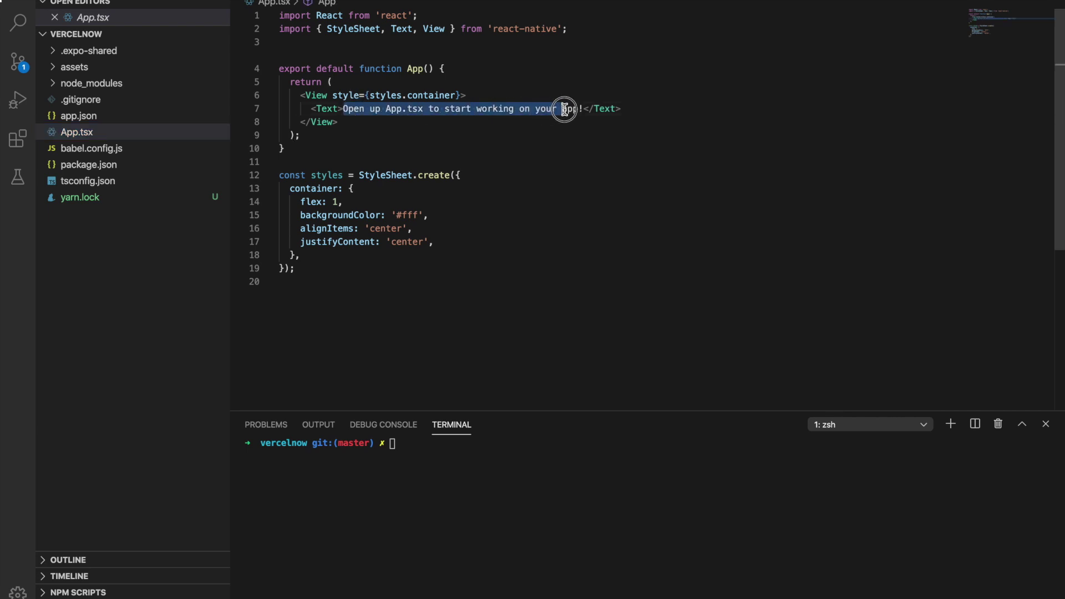
type("H")
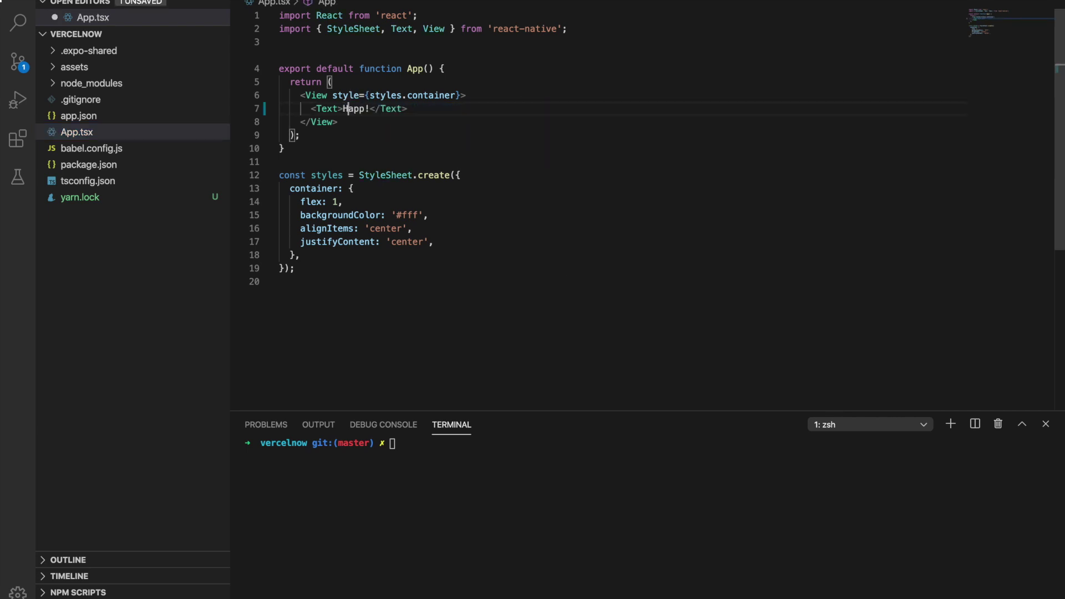
type("ello")
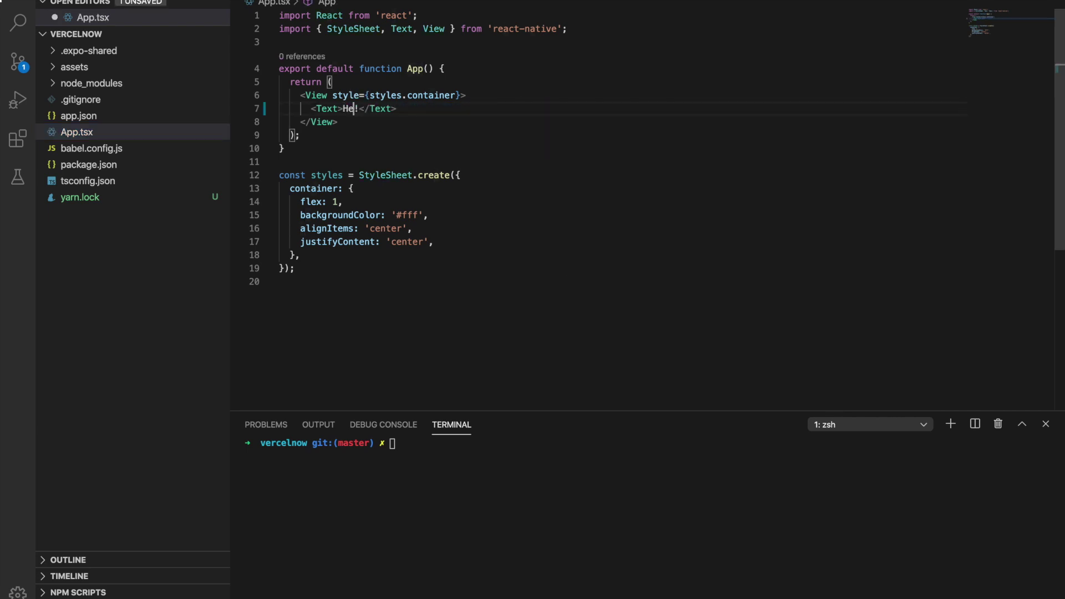
key("Delete")
key("Delete")
key("Delete")
type("world")
key("ctrl+s")
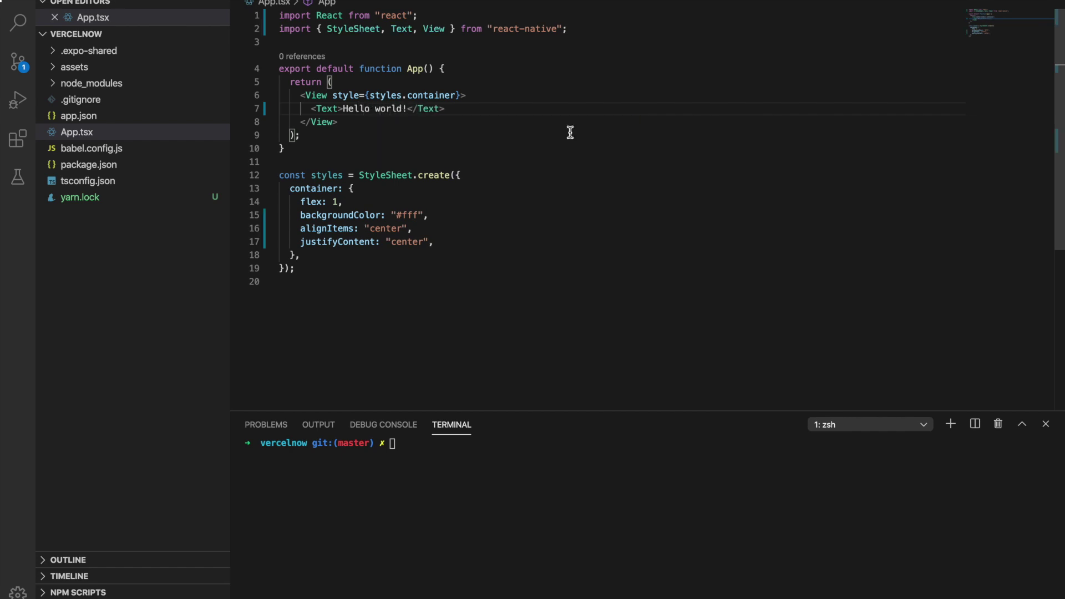
left_click(559, 486)
type("yar")
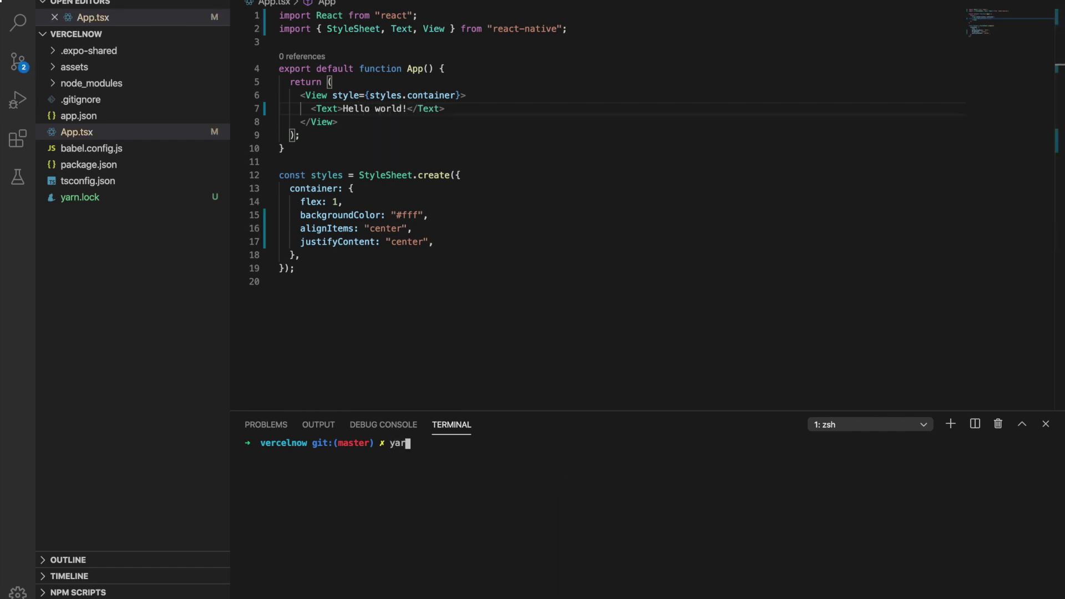
type("n start")
Step: Run yarn start and load the app in the web browser showing 'Hello world!'
key("Return")
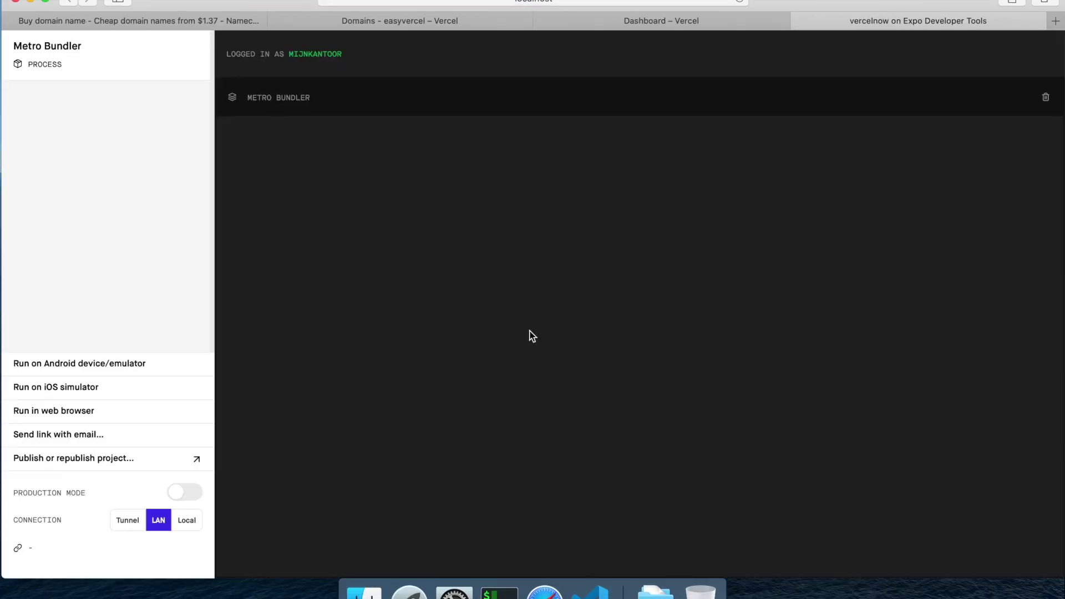
key("super+Tab")
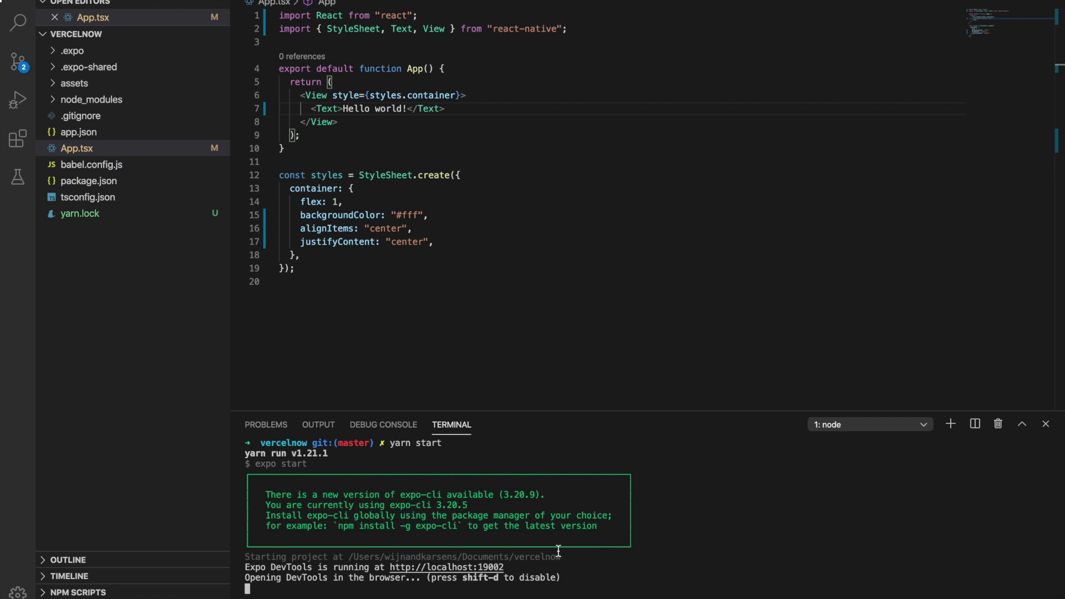
key("w")
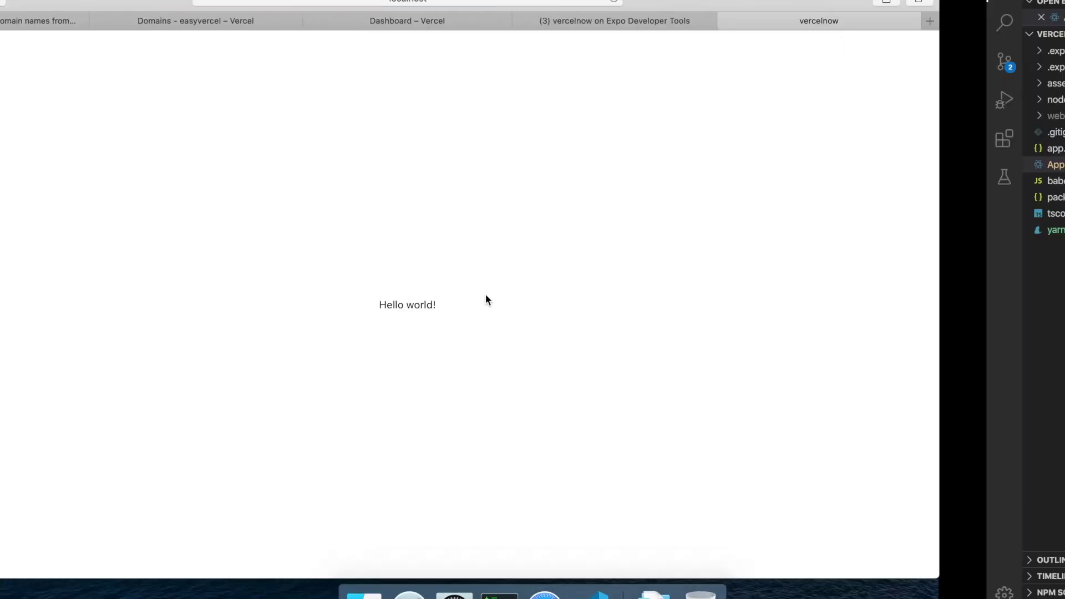
key("super+Tab")
Step: Run expo build:web in a second terminal
left_click(950, 424)
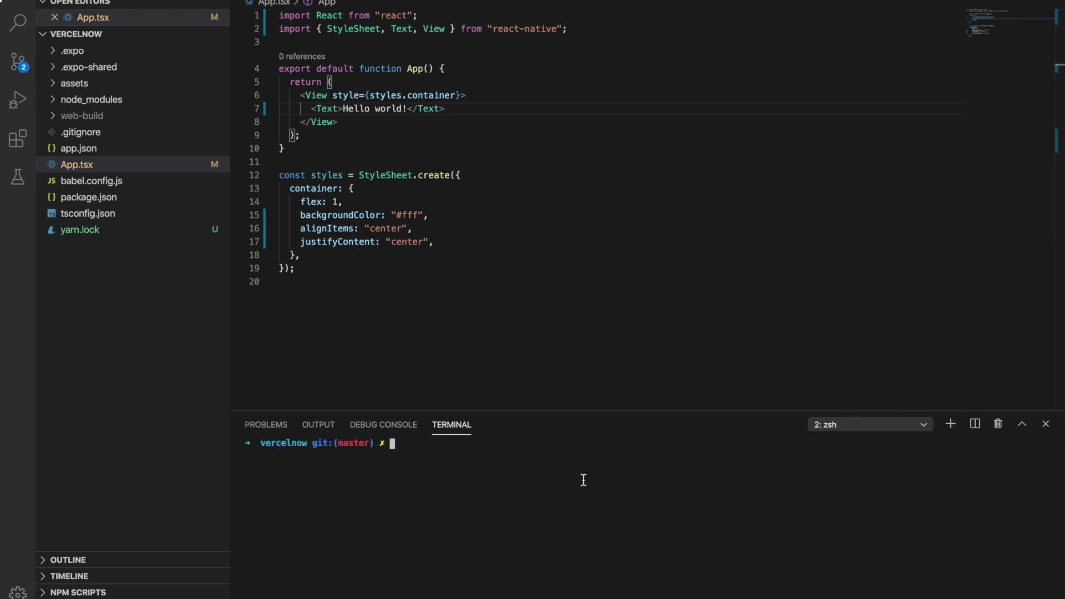
type("expo build:io")
key("BackSpace")
key("BackSpace")
type("web")
key("Return")
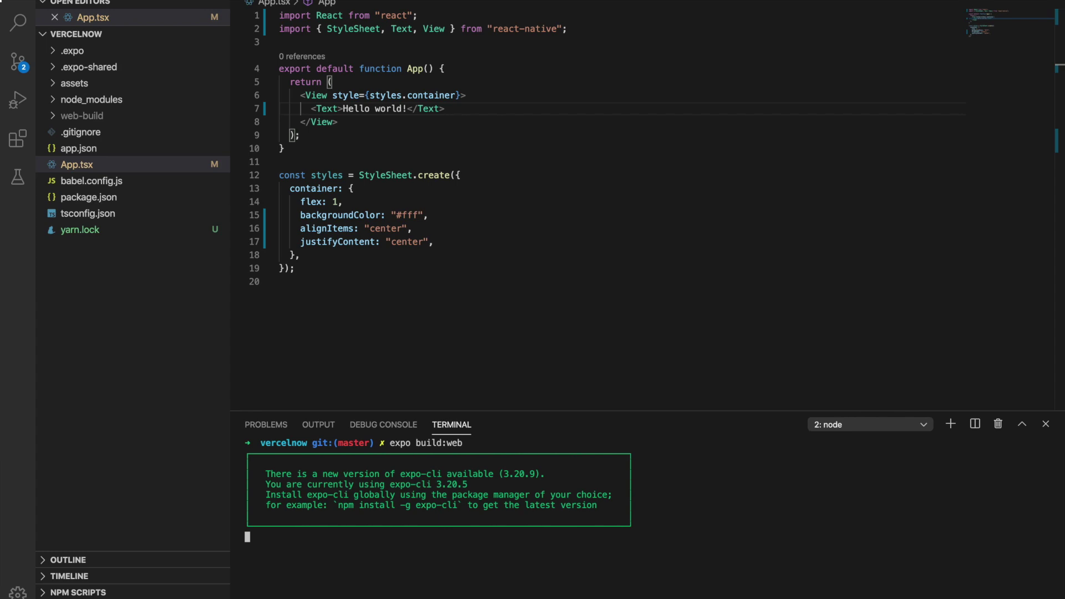
key("BackSpace")
type("cli")
Step: Search 'install vercel cli' and copy the yarn install command from Vercel's download page
key("Return")
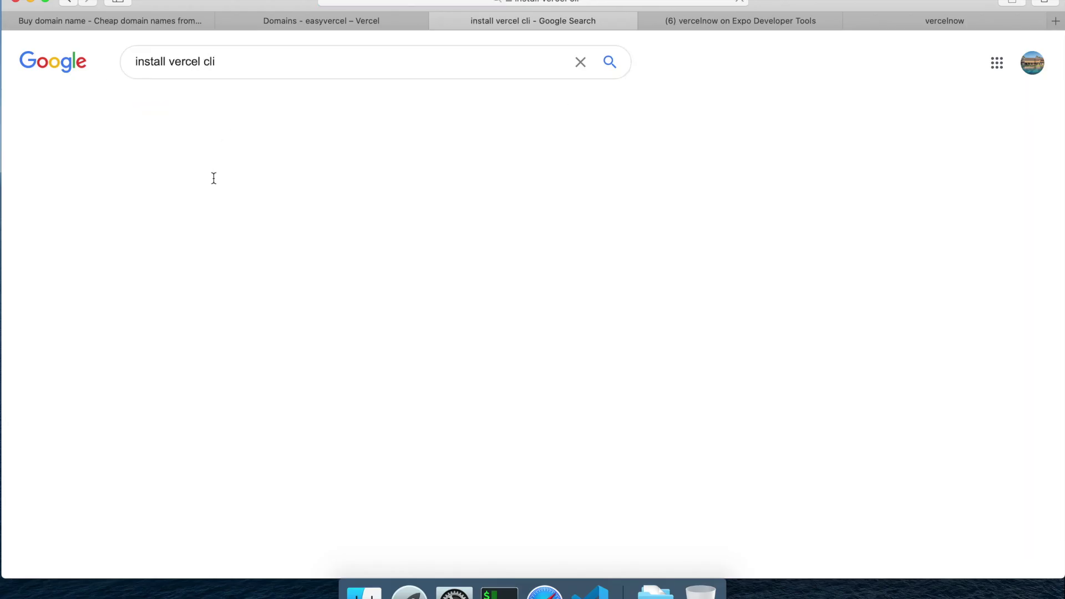
left_click(186, 189)
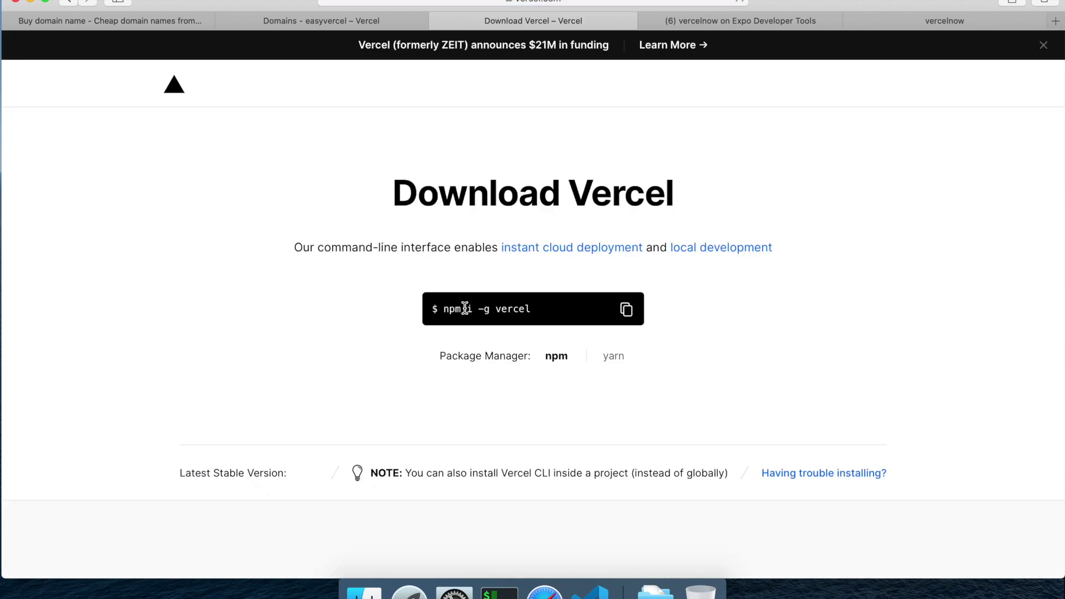
left_click(614, 358)
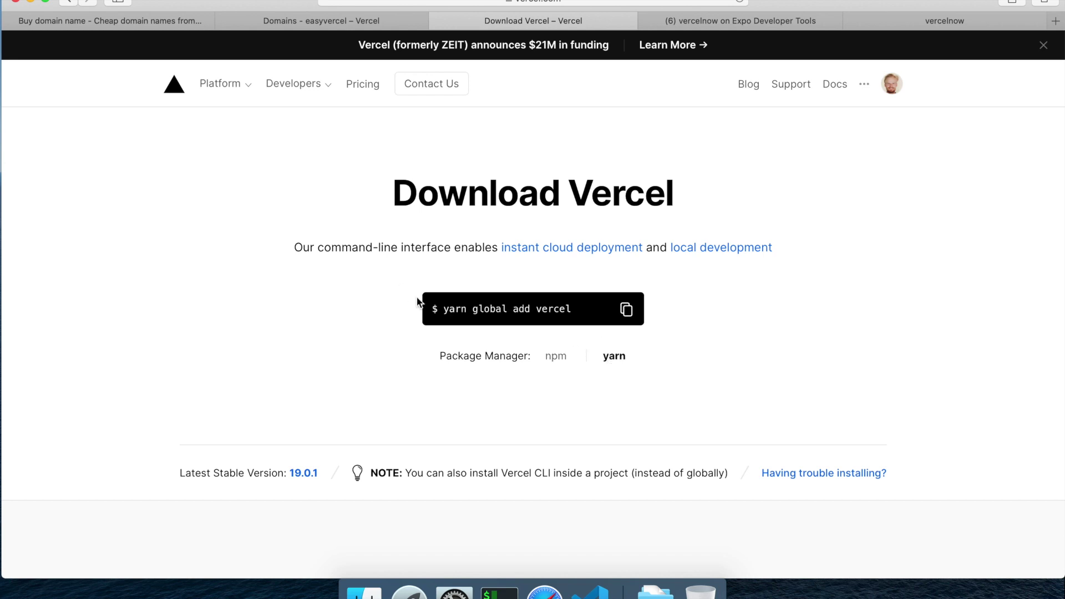
left_click(450, 309)
left_click(530, 312)
left_click_drag(433, 309, 573, 308)
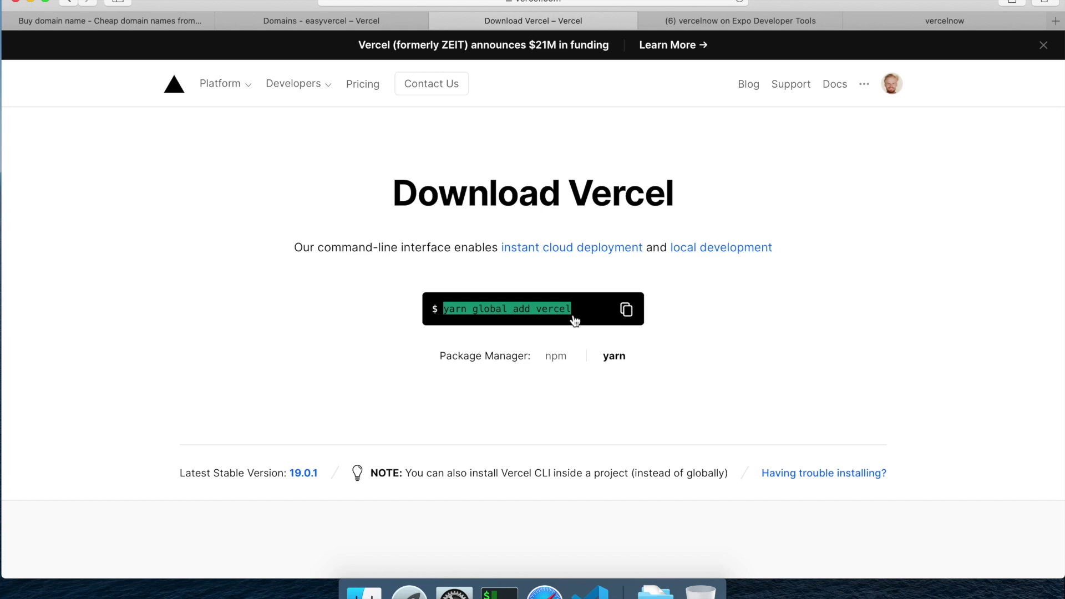
left_click(627, 309)
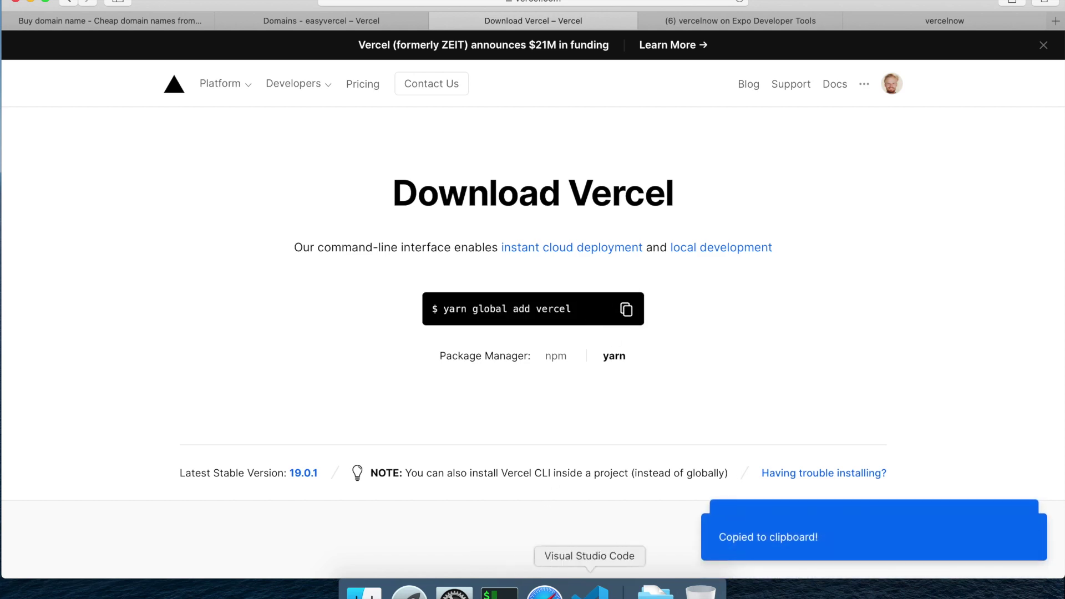
left_click(589, 590)
Step: Run yarn global add vercel in the terminal, then launch the CLI with vc
left_click(540, 527)
key("super+v")
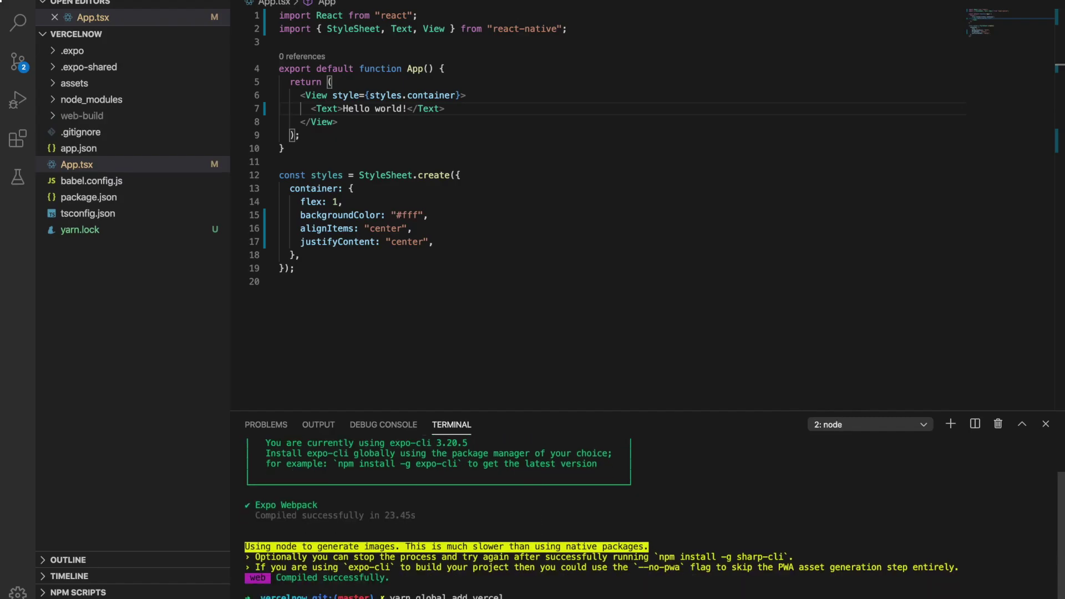
key("Return")
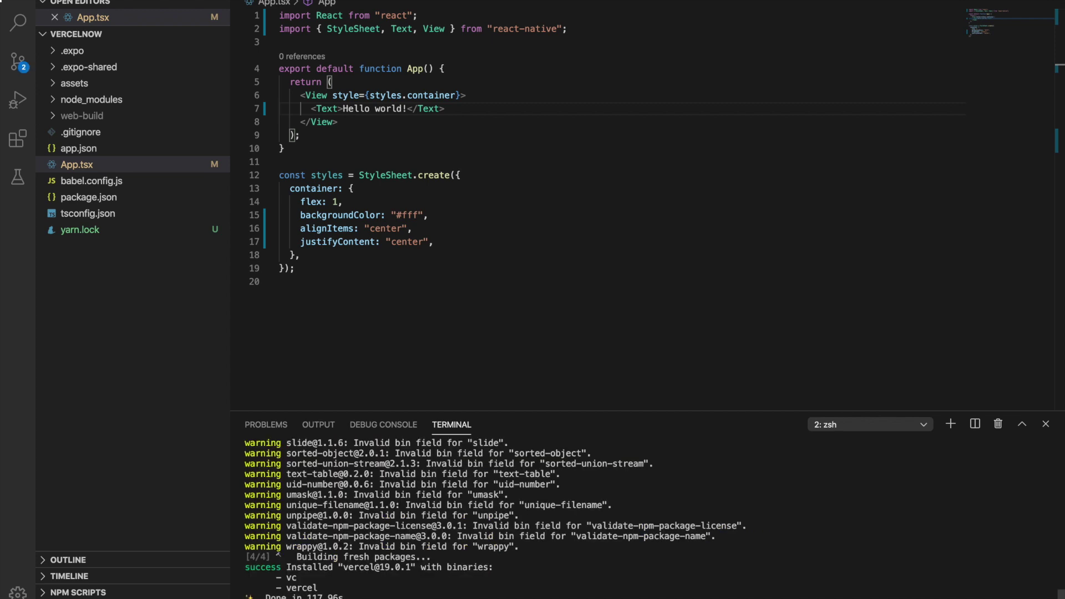
type("vc")
key("Return")
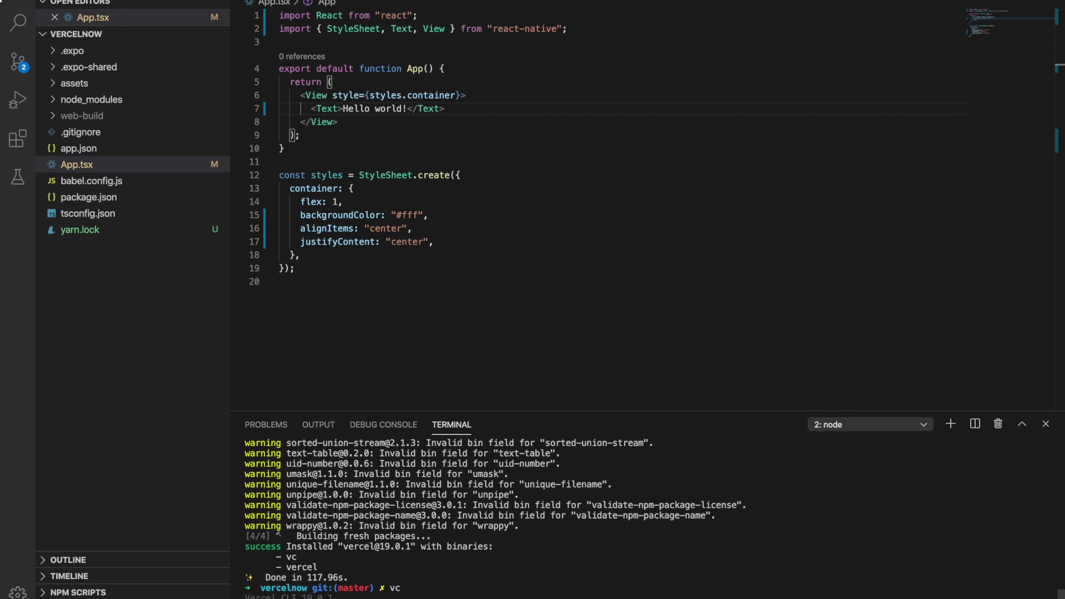
type("y")
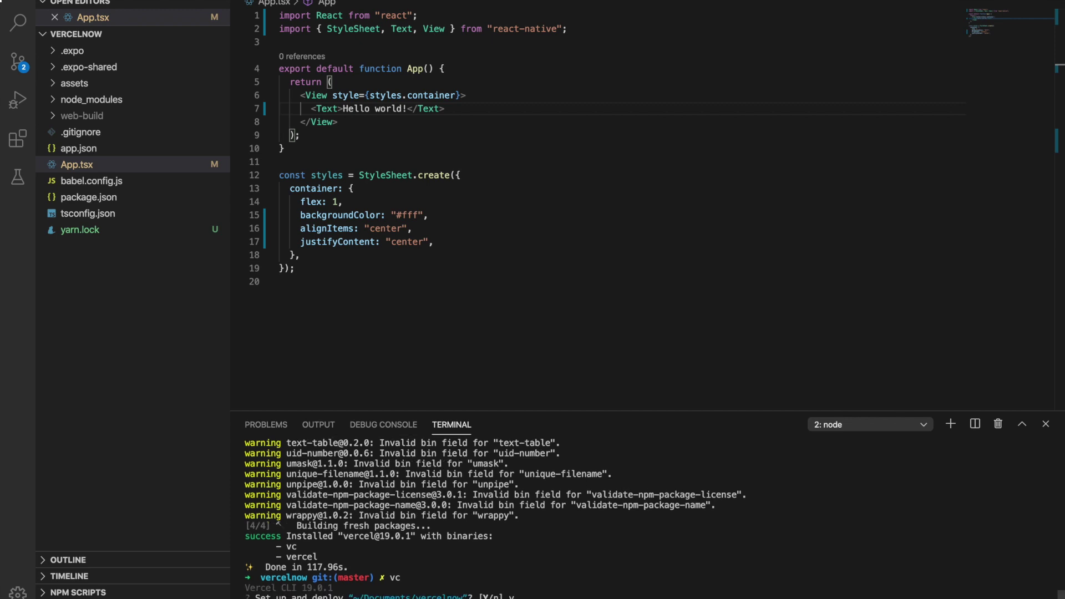
Step: Accept Vercel defaults: new project vercelnow, ./web-build directory, no settings override
key("Return")
key("Return")
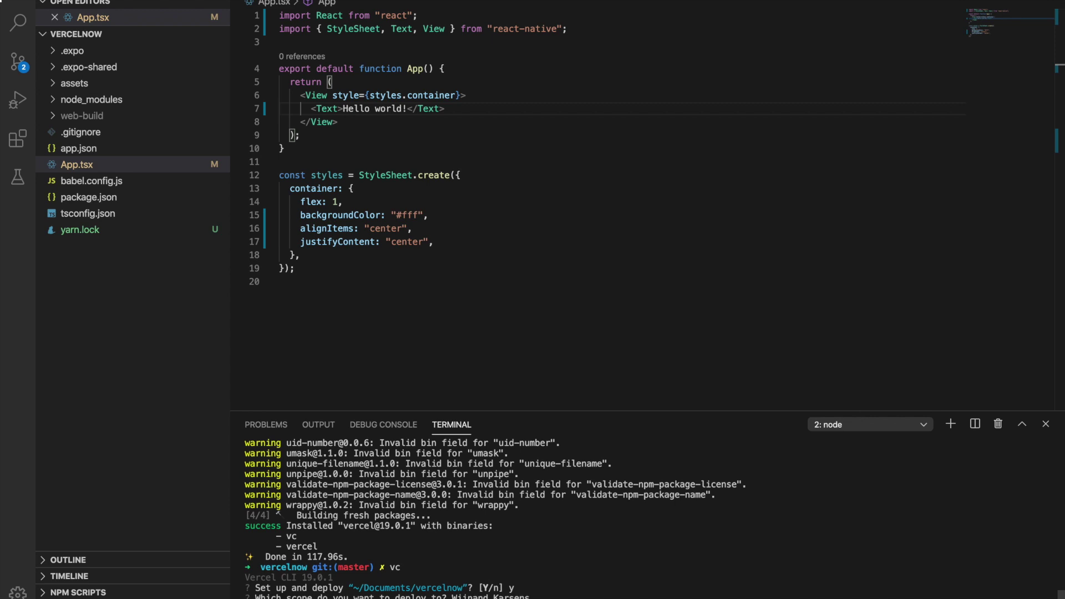
type("n")
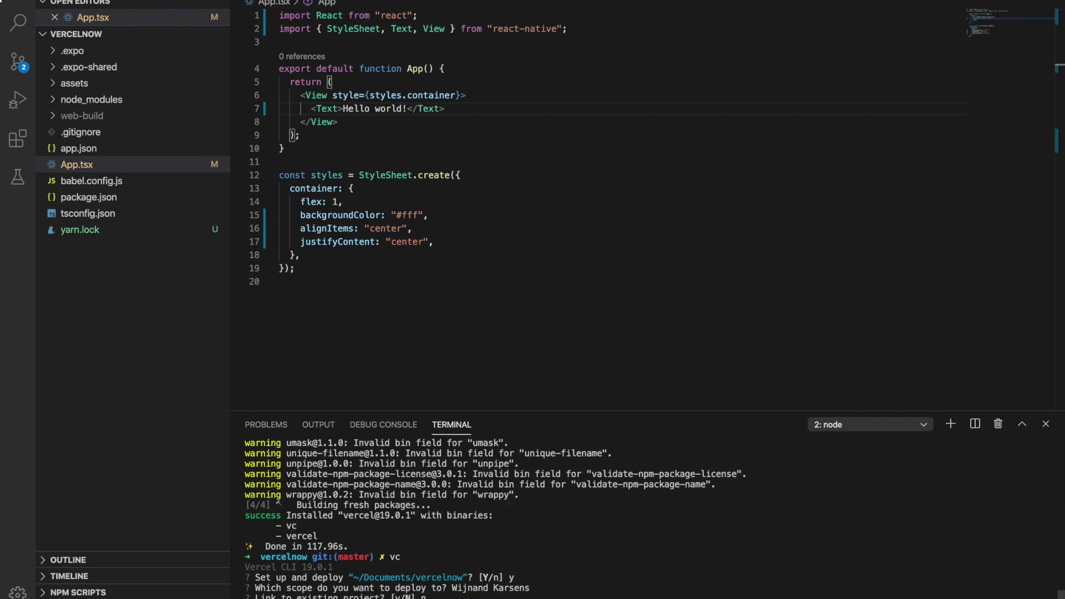
key("Return")
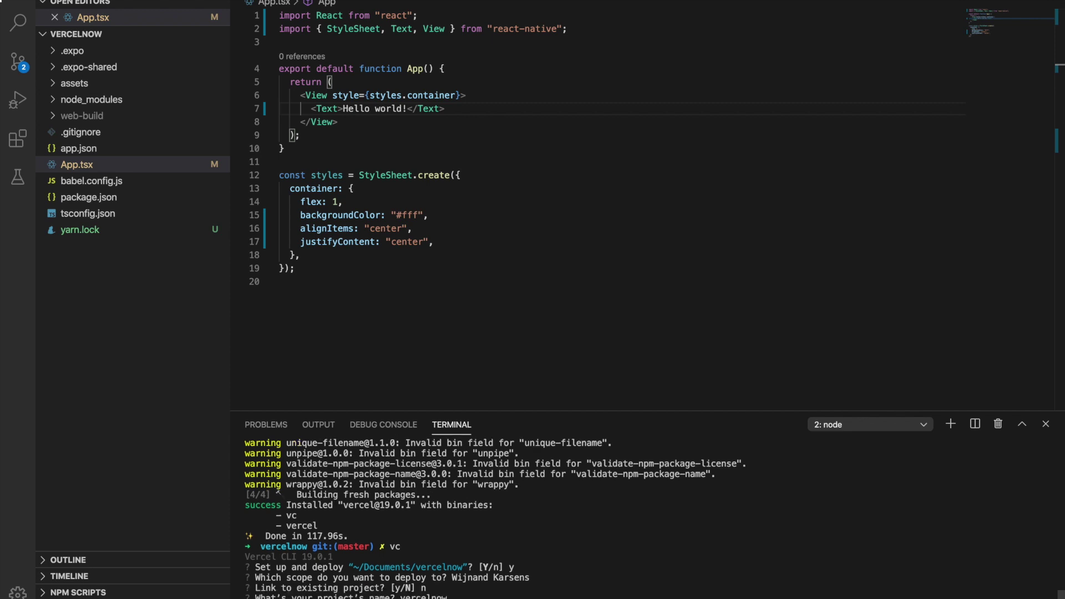
key("Return")
type("./web-build")
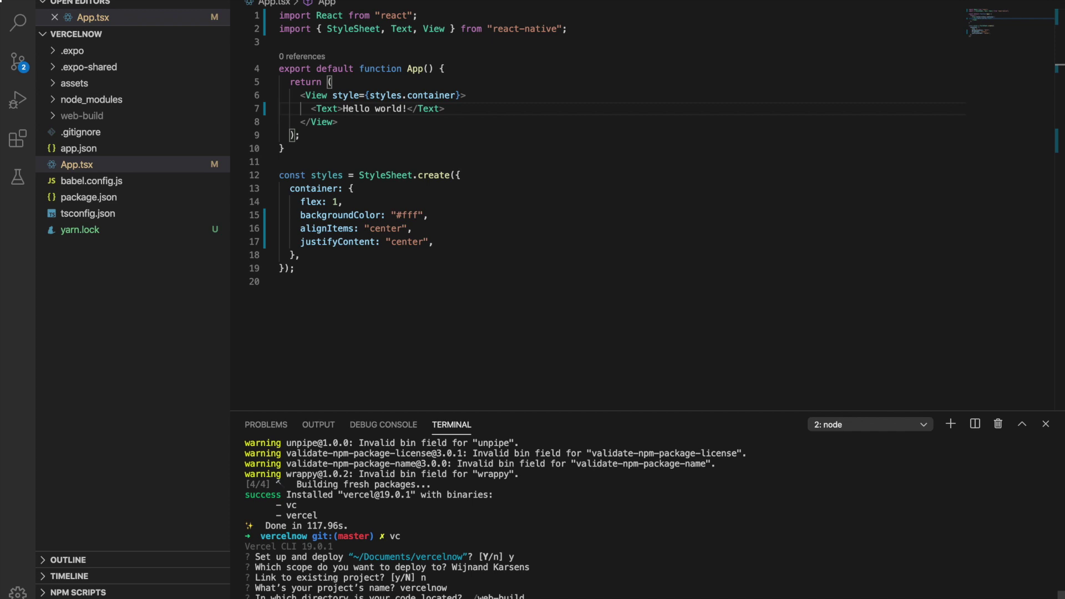
key("Return")
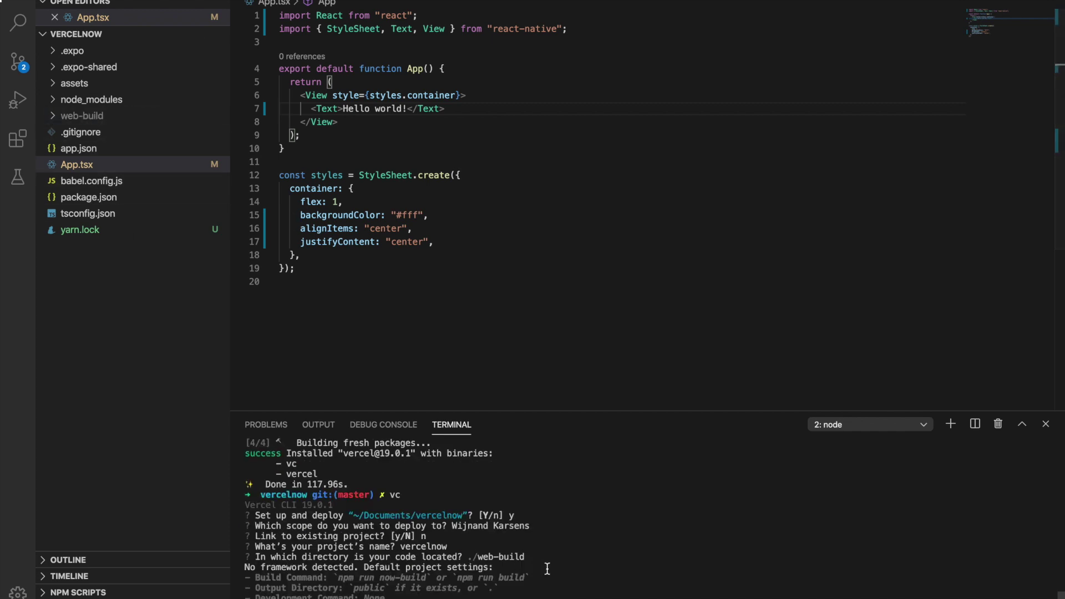
type("n")
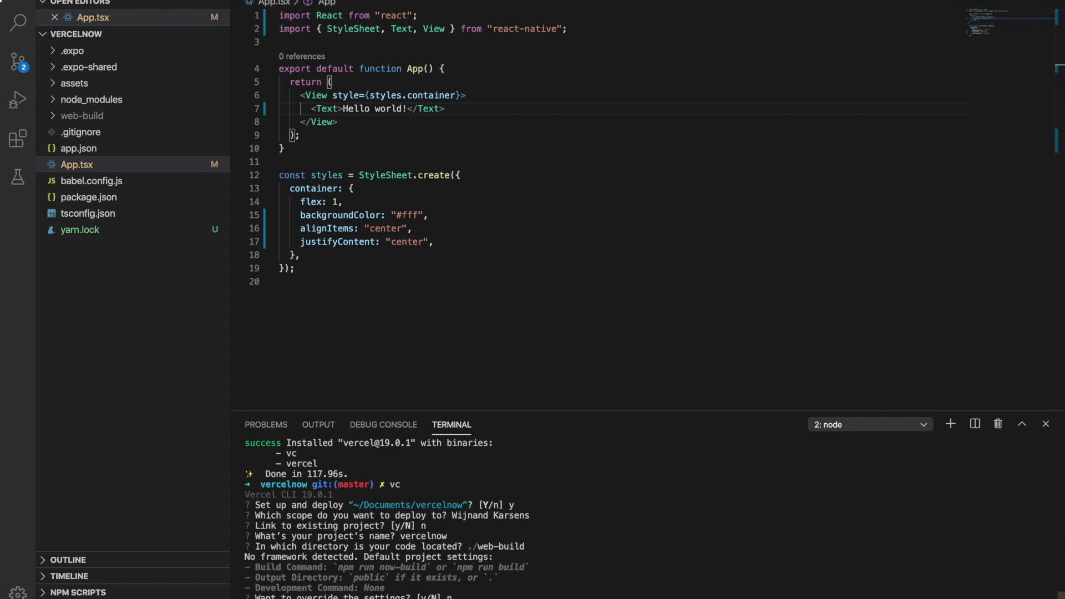
key("Return")
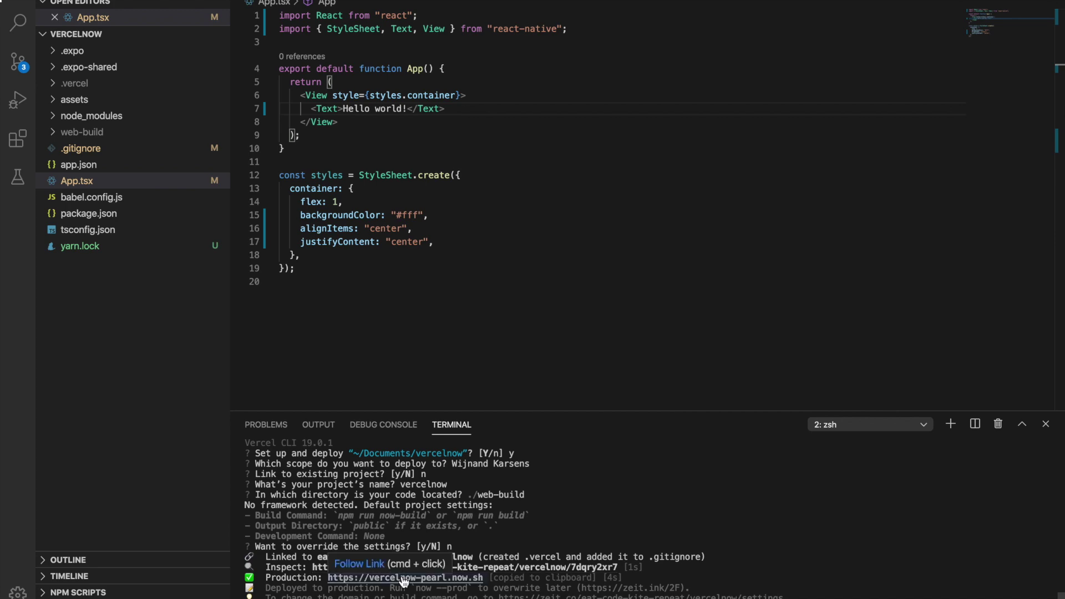
Step: Open vercelnow-pearl.now.sh in Safari to confirm 'Hello world!', then open a new tab
left_click(401, 579, "super")
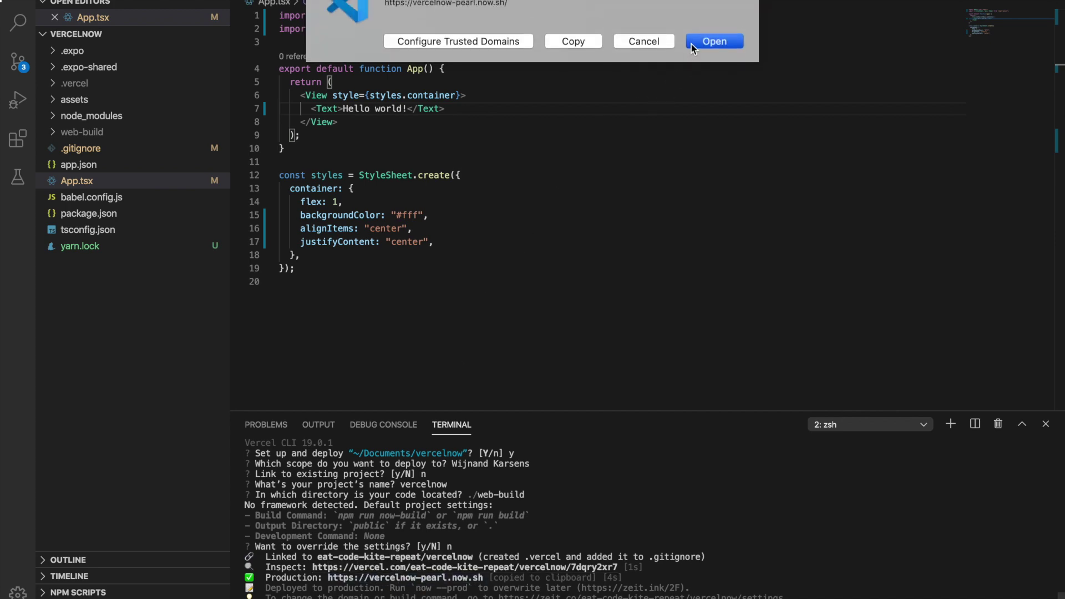
left_click(714, 41)
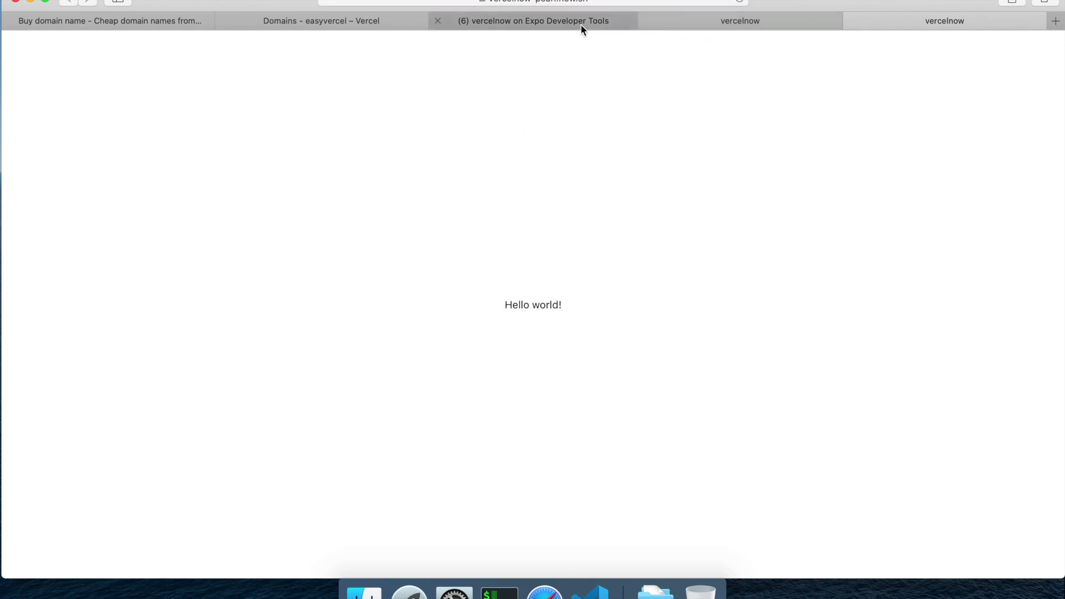
left_click(323, 27)
left_click(982, 20)
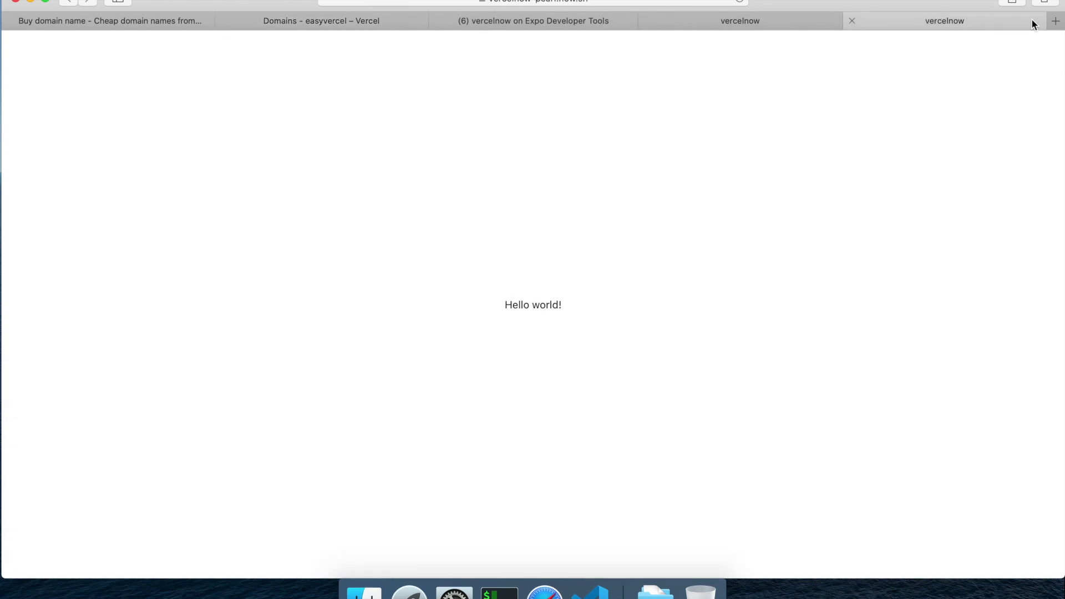
left_click(1053, 21)
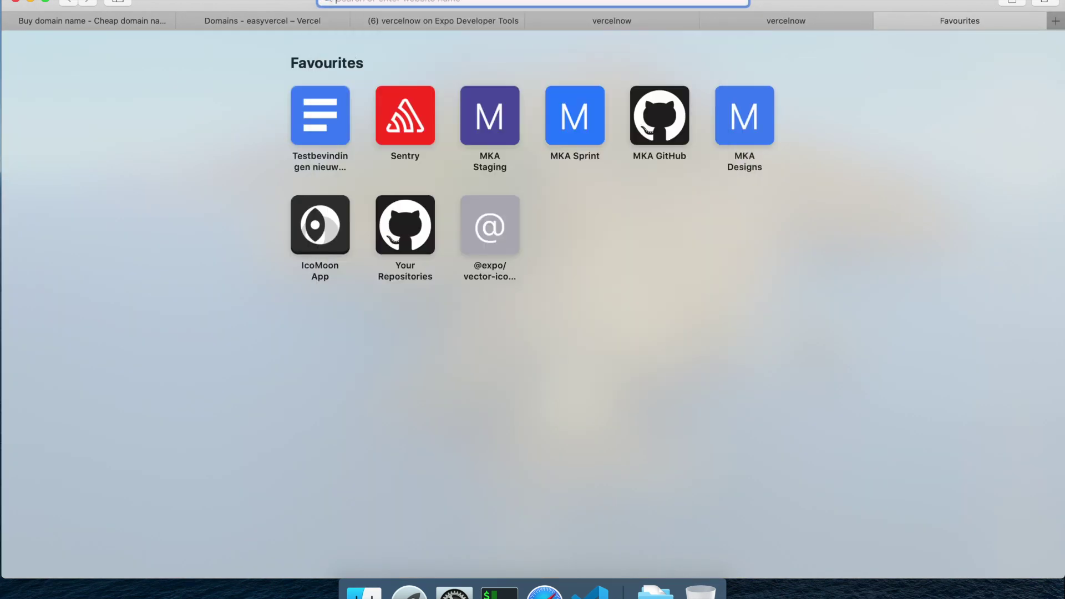
type("namecheap.com")
Step: Open easyvercel.xyz's Namecheap details and confirm nameservers ns1 and ns2.vercel-dns.com
key("Return")
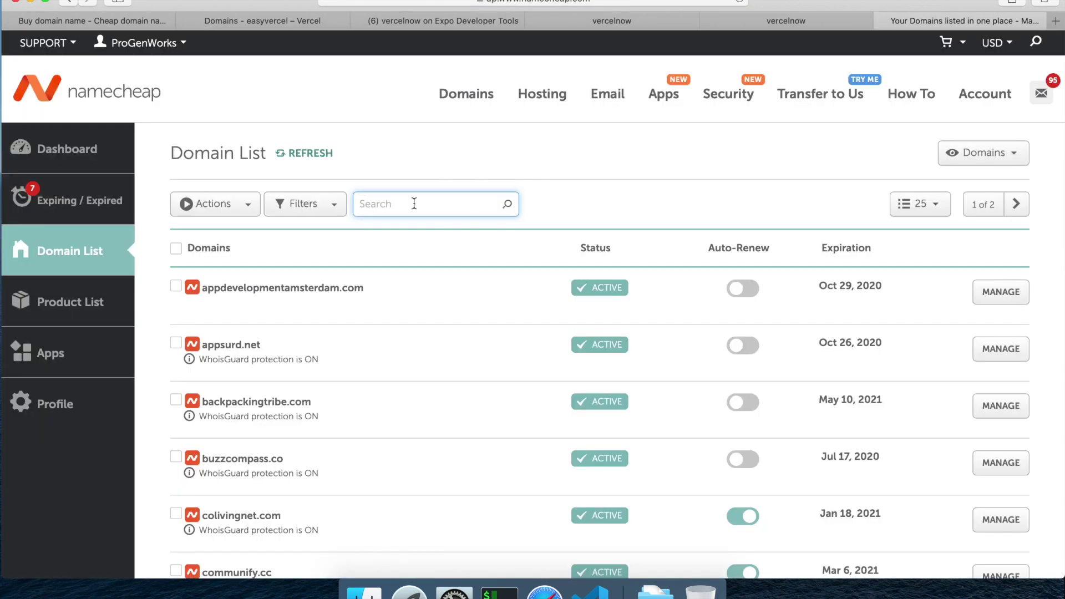
type("vercel")
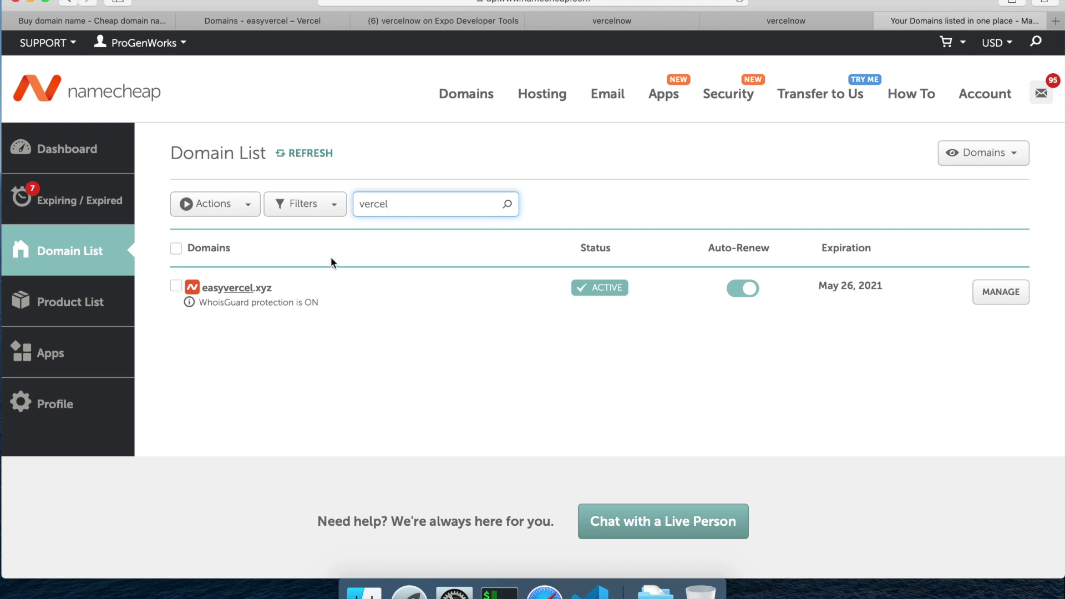
left_click(1006, 293)
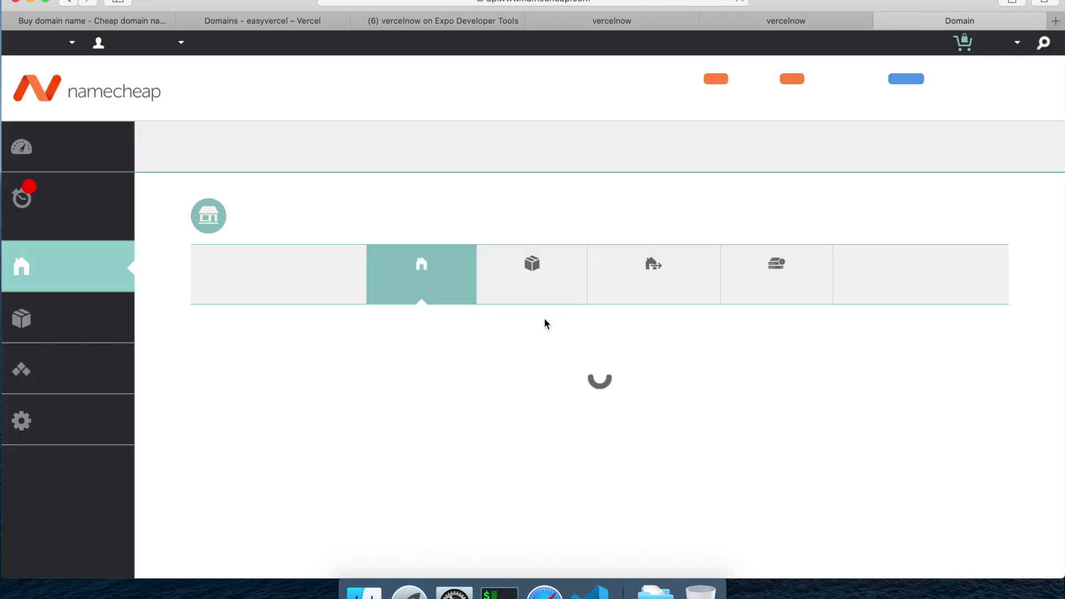
scroll(577, 361, "down", 1)
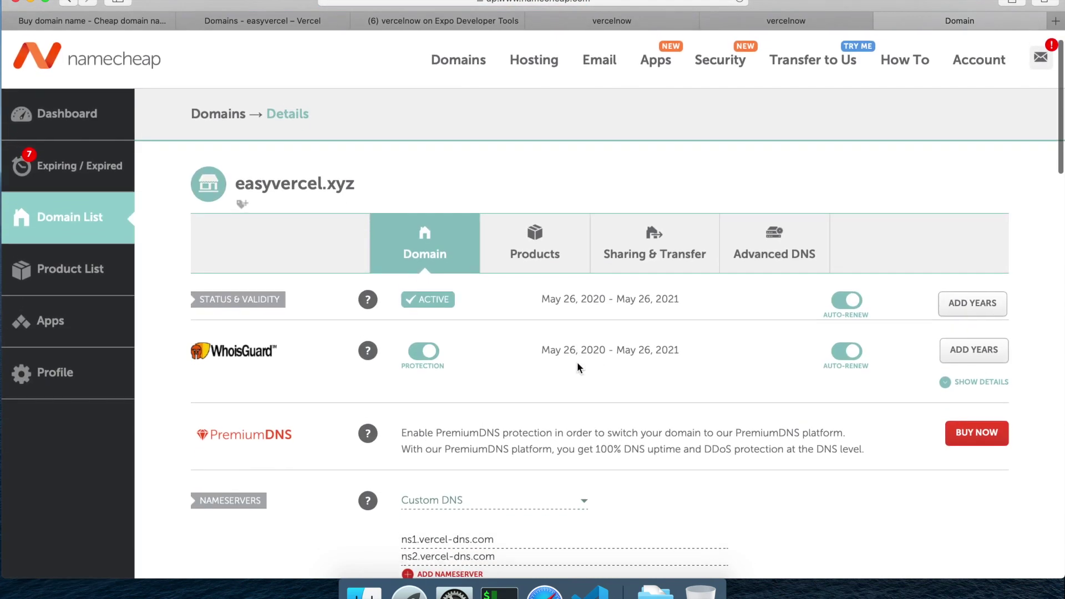
scroll(577, 361, "down", 2)
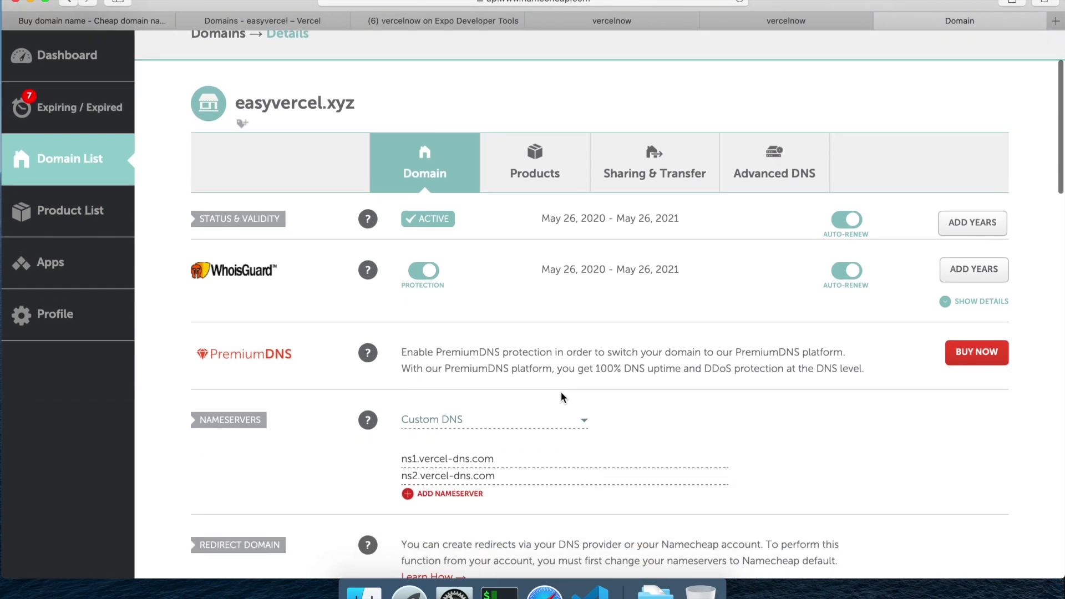
triple_click(404, 458)
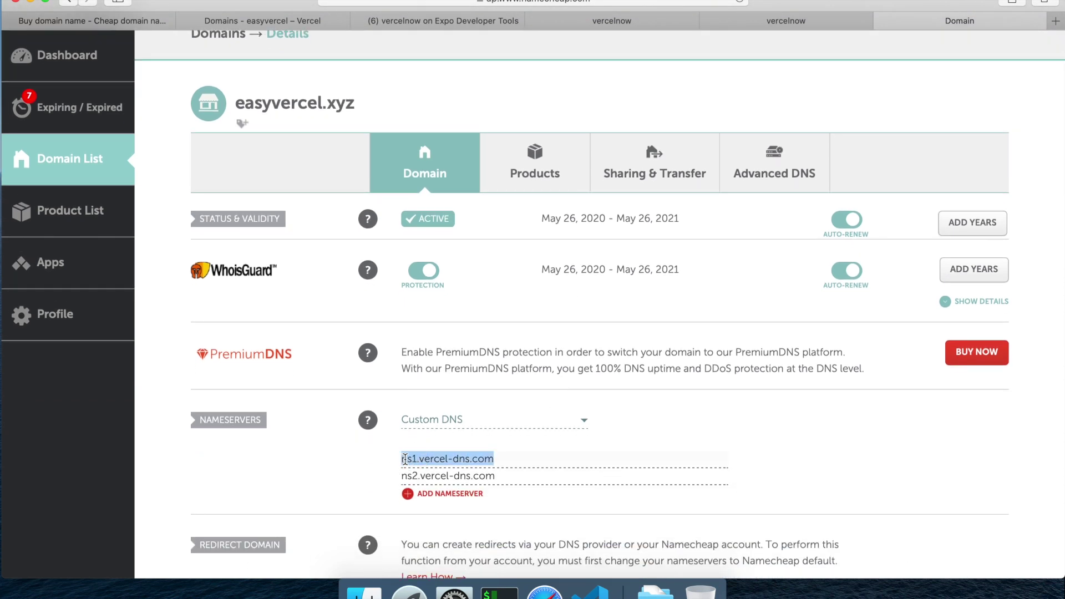
left_click(405, 459)
triple_click(405, 458)
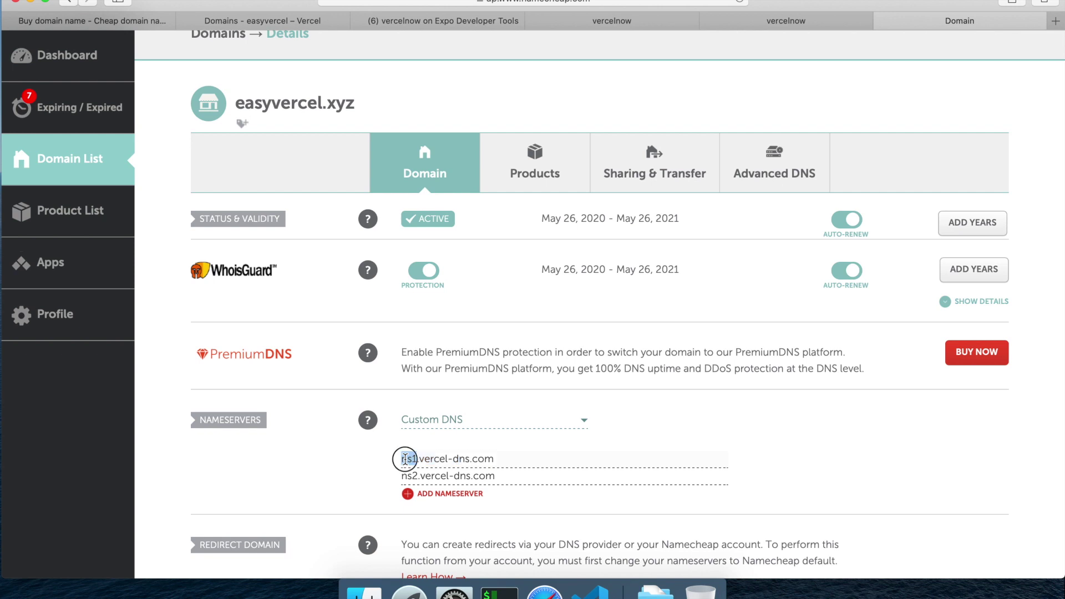
left_click_drag(403, 459, 499, 459)
left_click(499, 458)
left_click(468, 21)
Step: Add easyvercel.xyz as a domain in the vercelnow project's domain settings
left_click(252, 19)
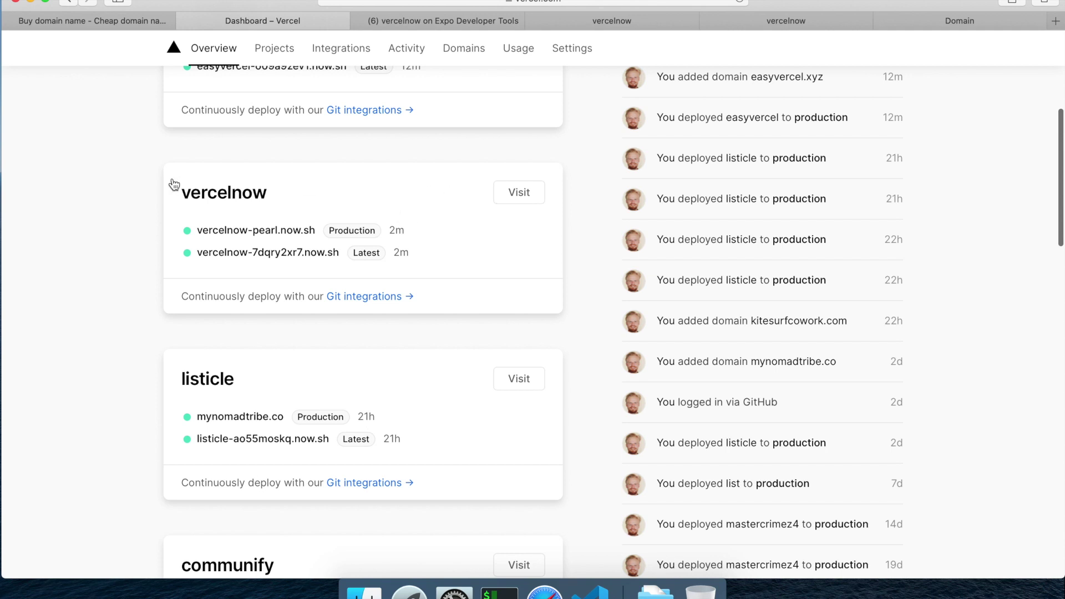
left_click(260, 193)
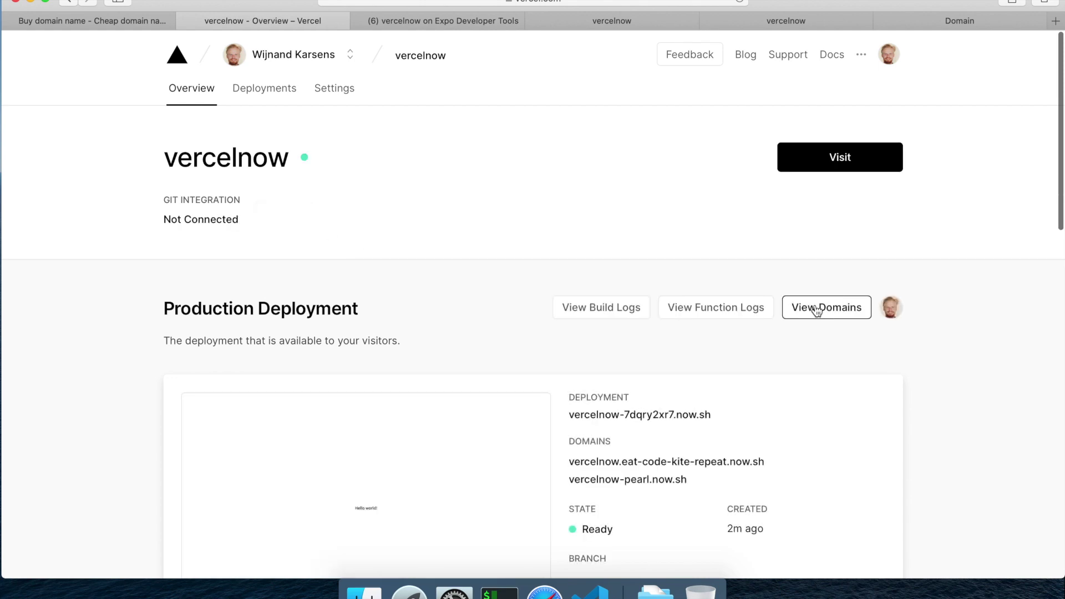
left_click(814, 310)
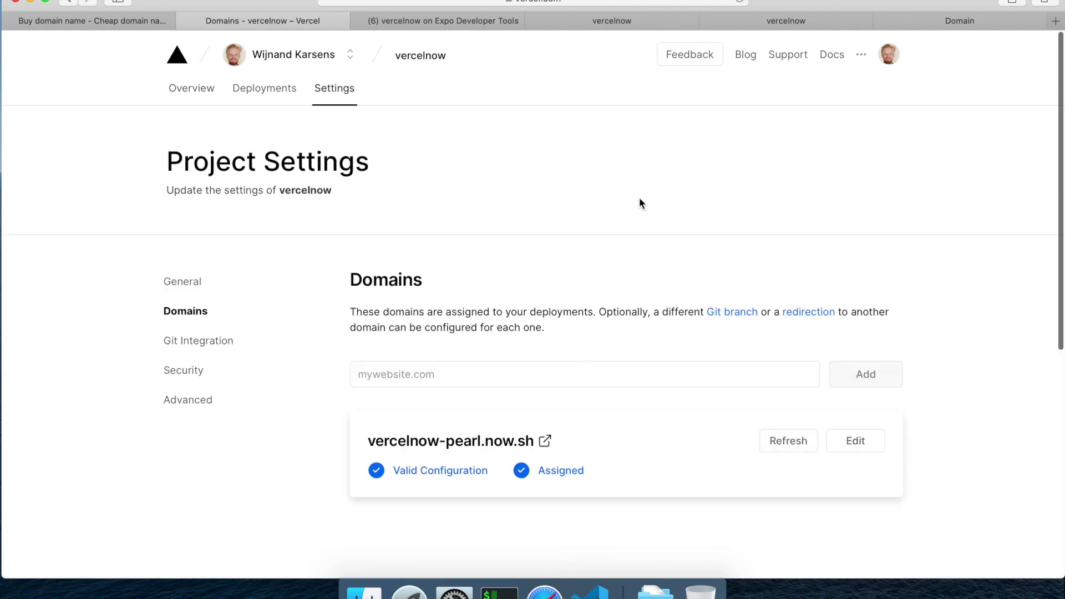
left_click(936, 22)
scroll(413, 337, "up", 1)
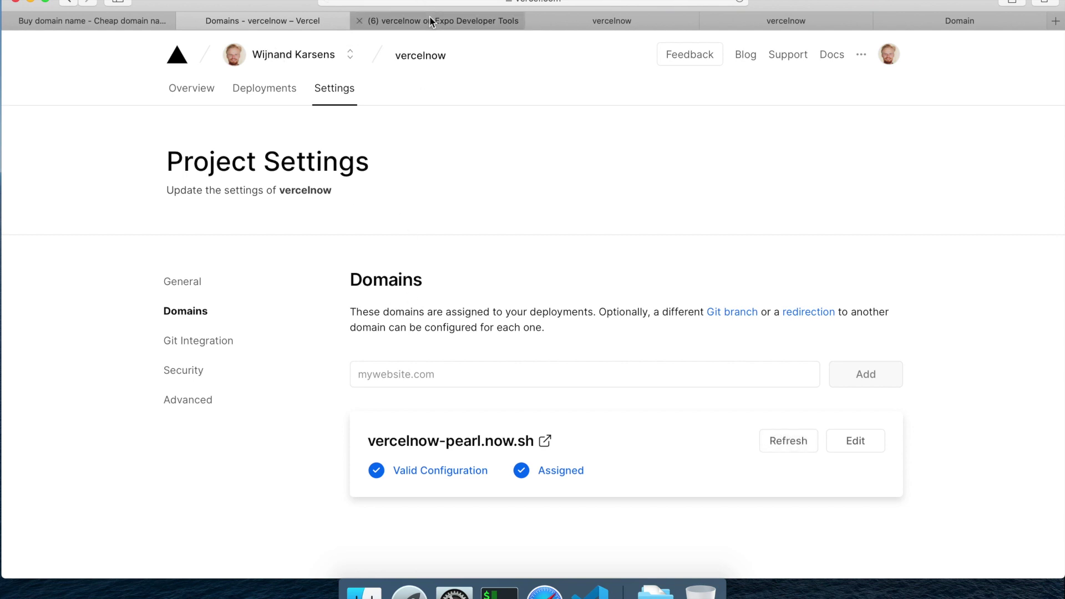
left_click(432, 372)
type("easy")
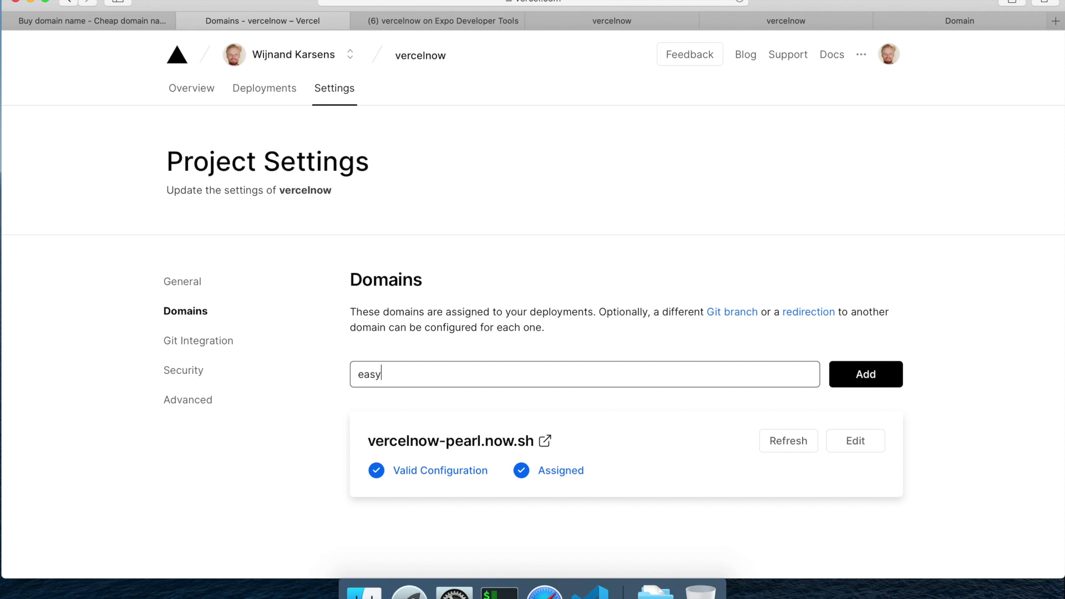
type("vercel.xyz")
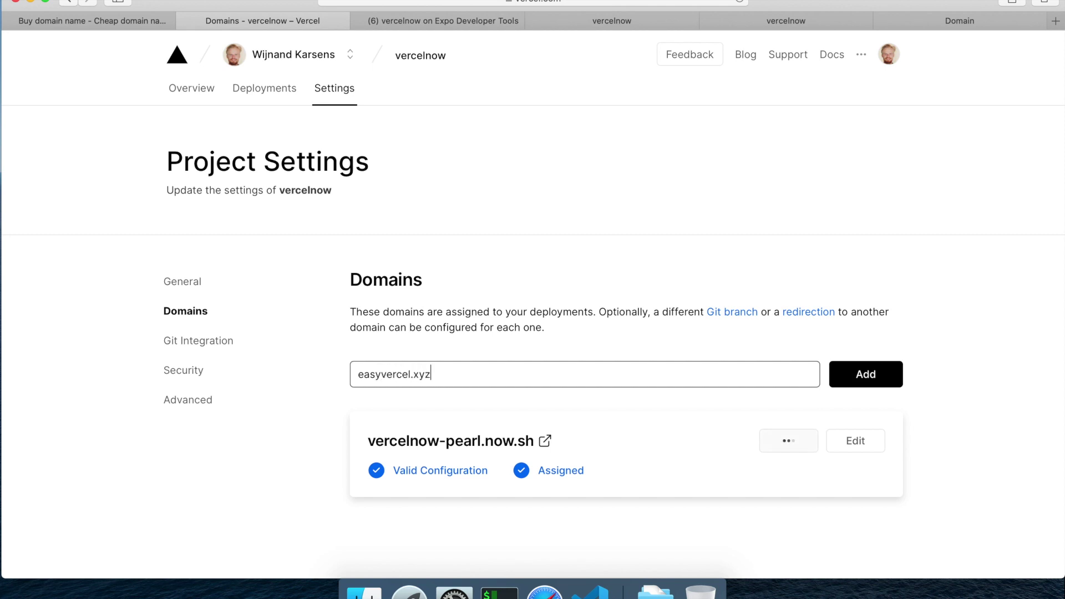
left_click(848, 374)
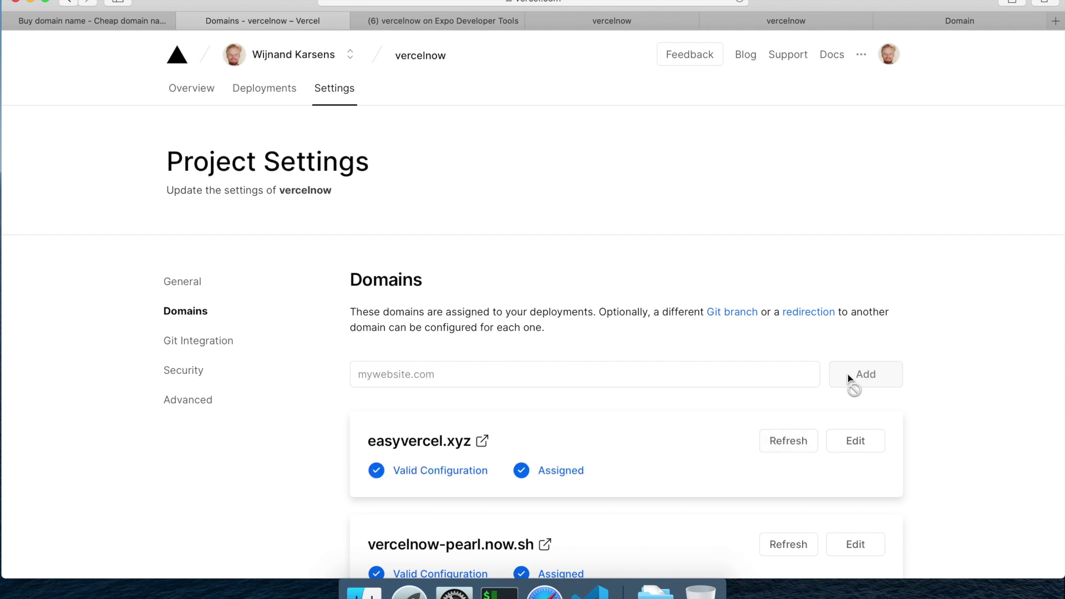
key("super+t")
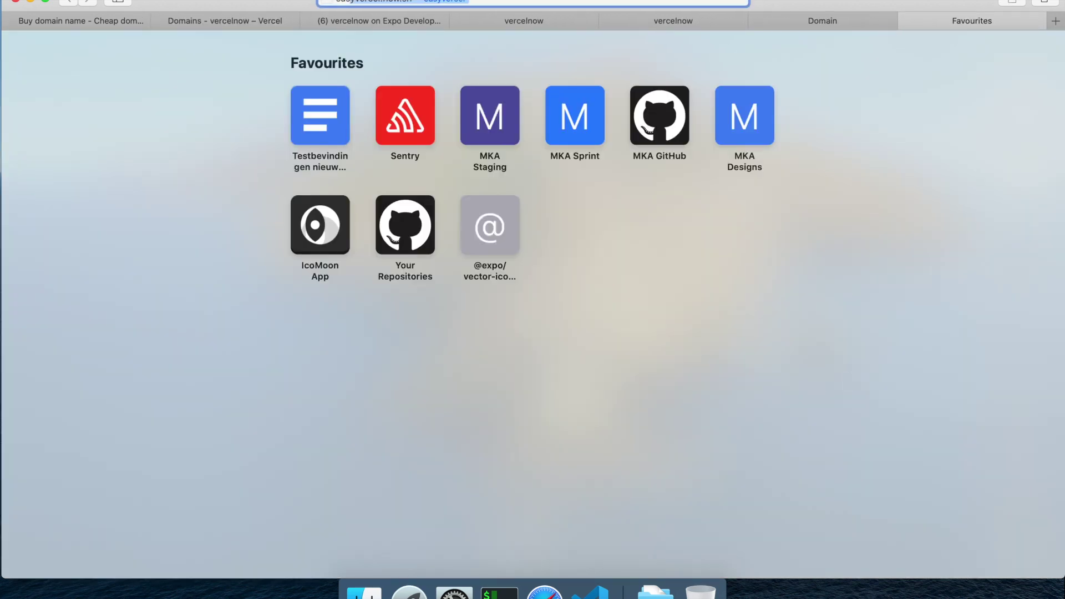
type("easyv")
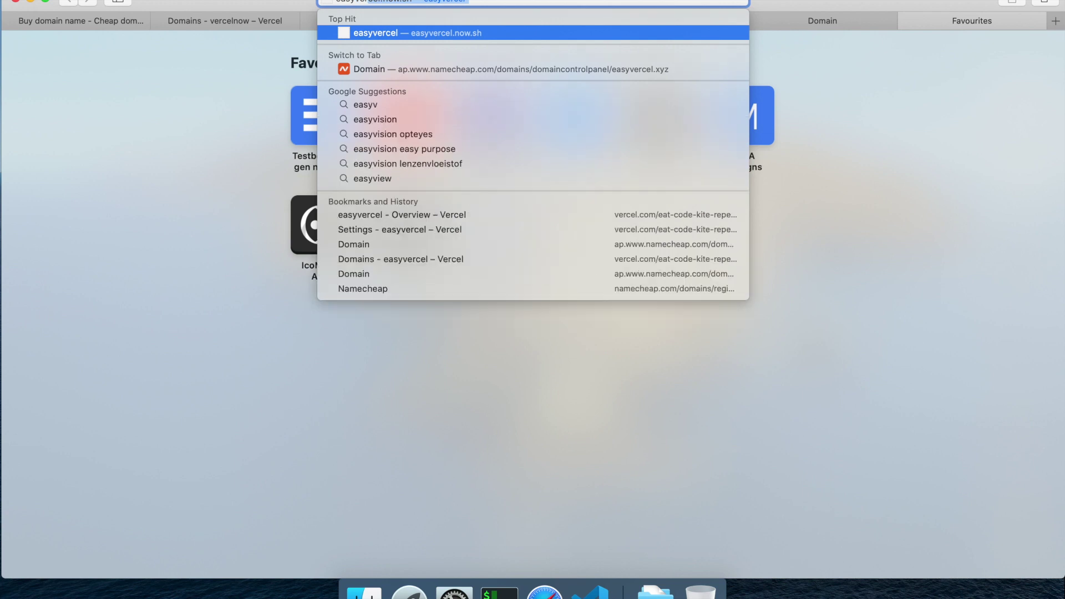
type("ercel.xyz")
Step: Load easyvercel.xyz in the new Safari tab
key("Return")
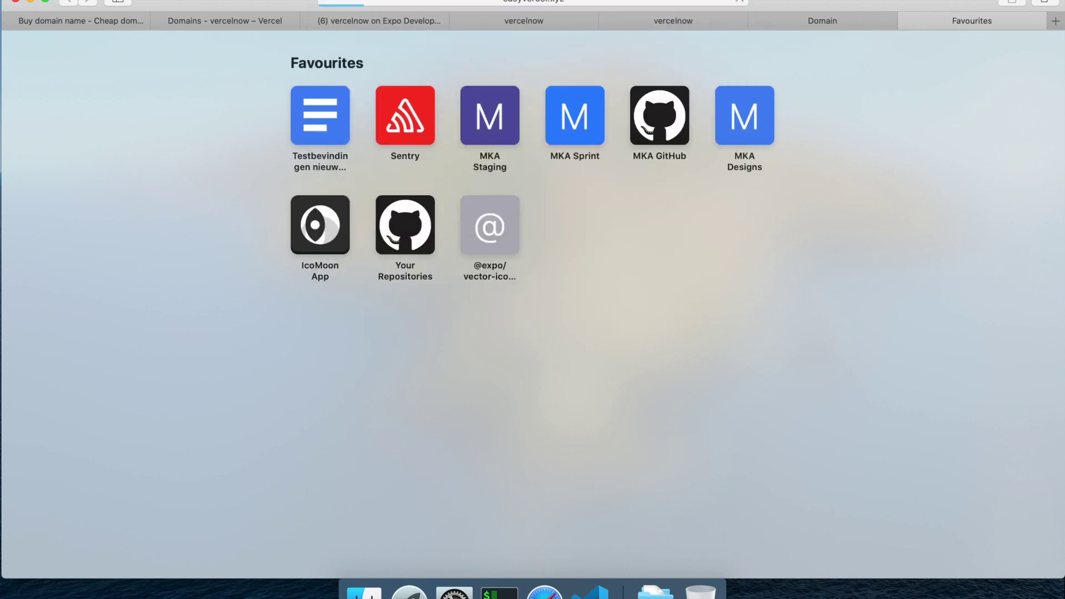